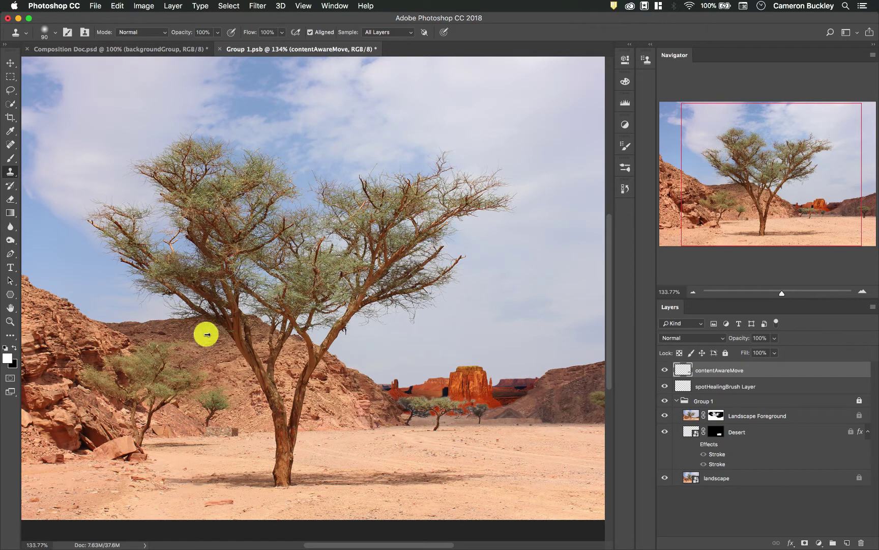
# Switch briefly to the Brush and then back to the Clone Stamp tool
pyautogui.click(11, 156)
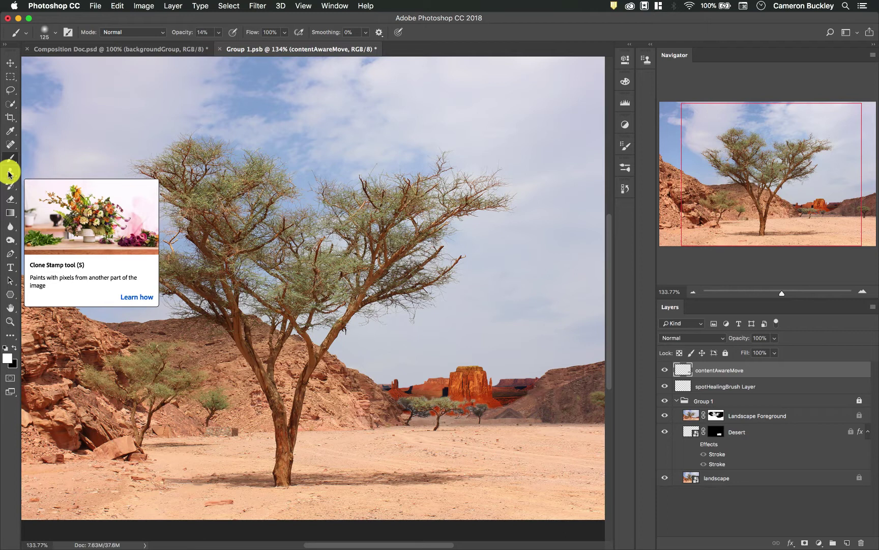
pyautogui.click(12, 173)
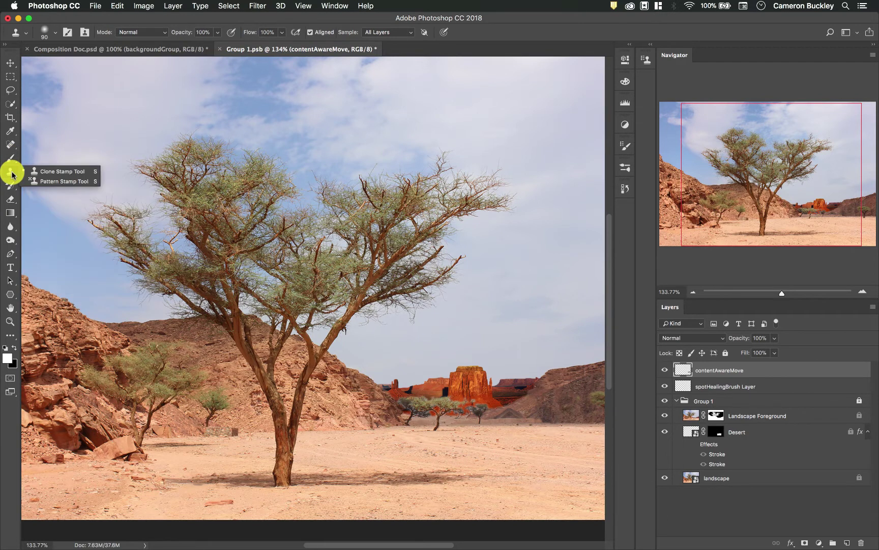
pyautogui.click(38, 171)
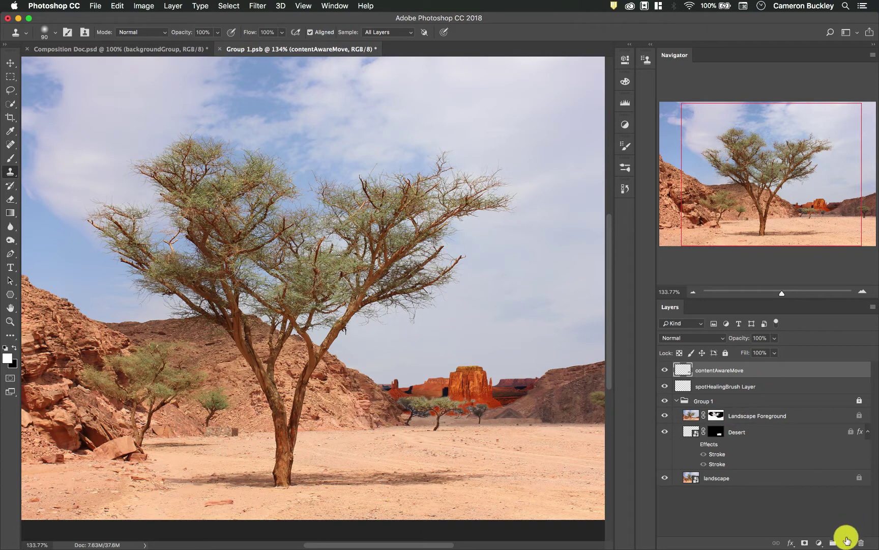
# Add a new empty layer at the top and rename it 'cloneStamp Layer'
pyautogui.click(847, 540)
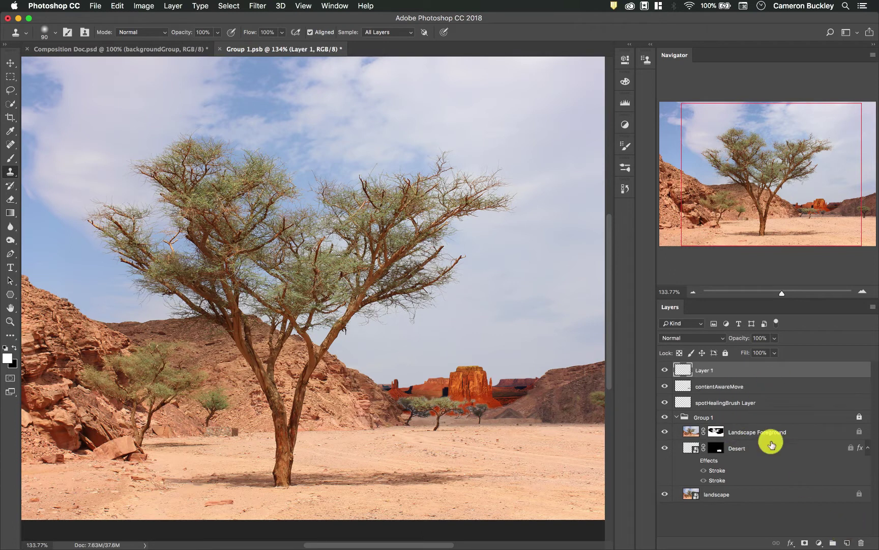
pyautogui.doubleClick(708, 369)
pyautogui.write('cloneStamp')
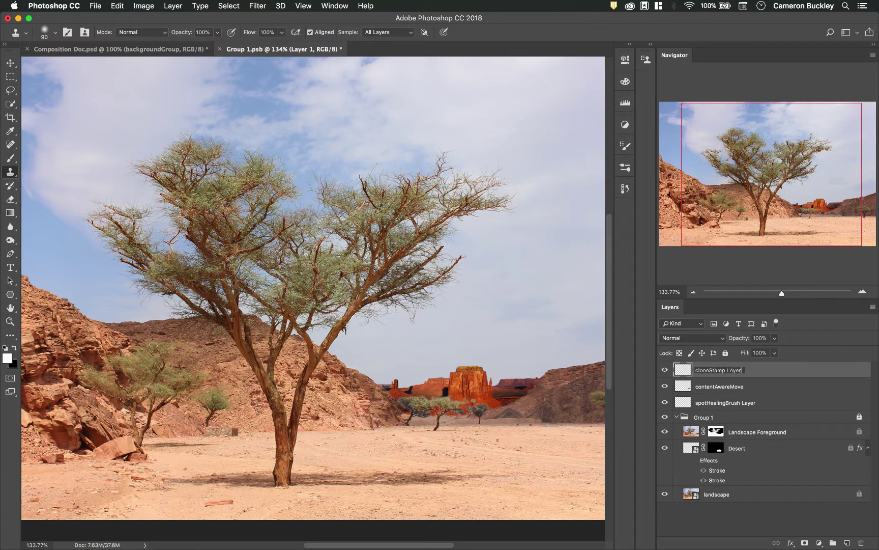
pyautogui.click(699, 370)
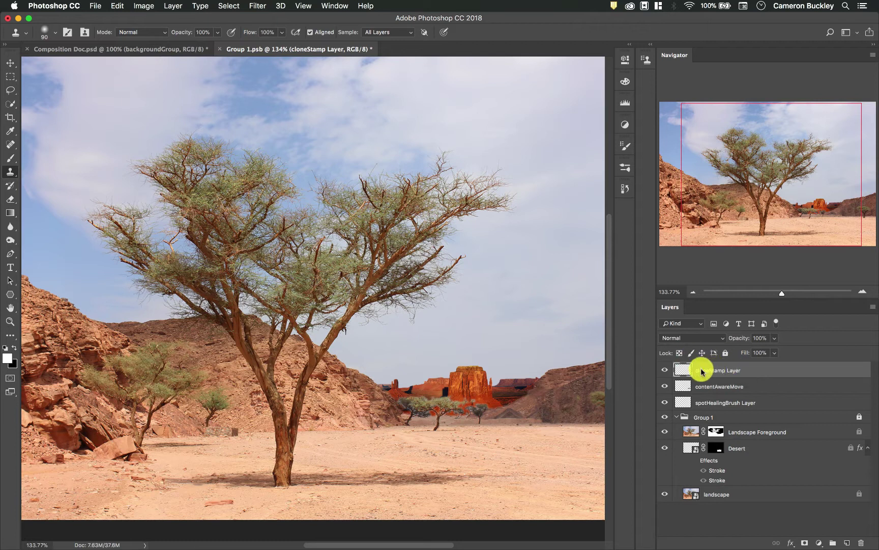
pyautogui.scroll(-2, 525, 365)
pyautogui.hscroll(1, 524, 365)
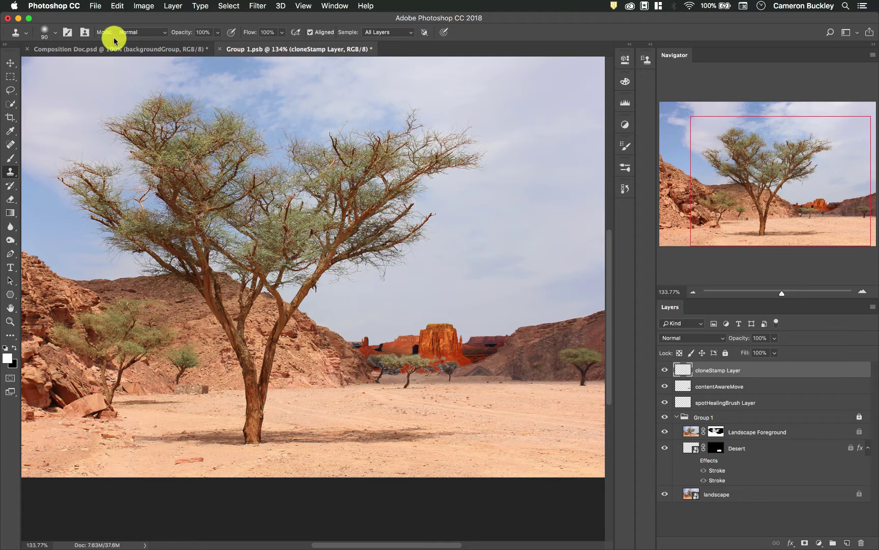
pyautogui.click(55, 32)
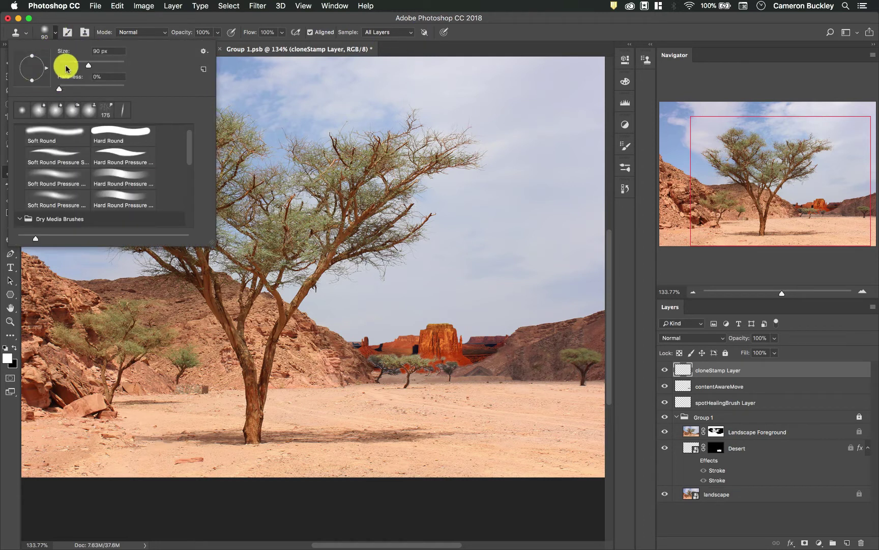
pyautogui.click(53, 34)
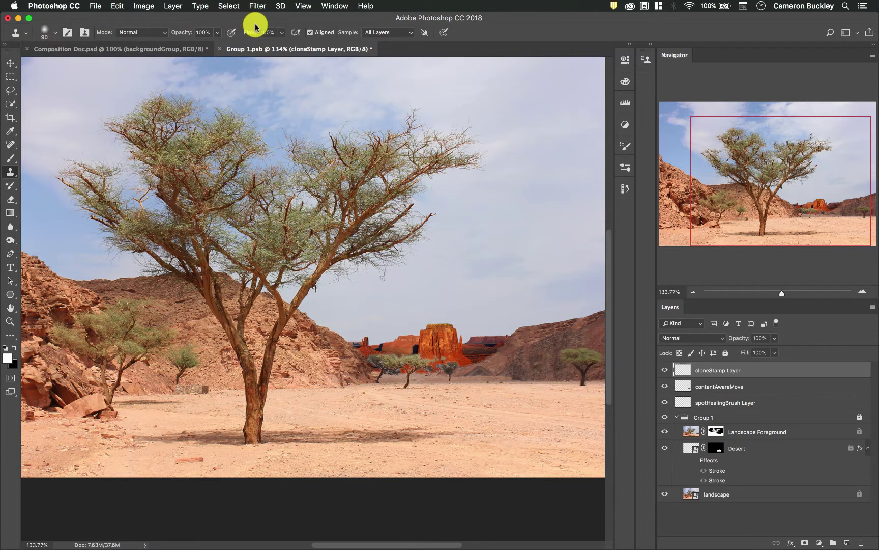
pyautogui.click(387, 33)
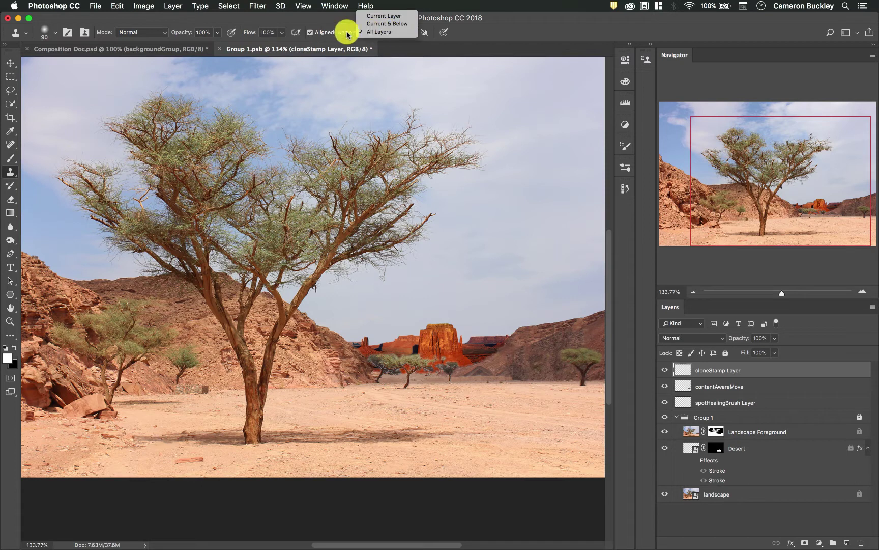
pyautogui.click(391, 32)
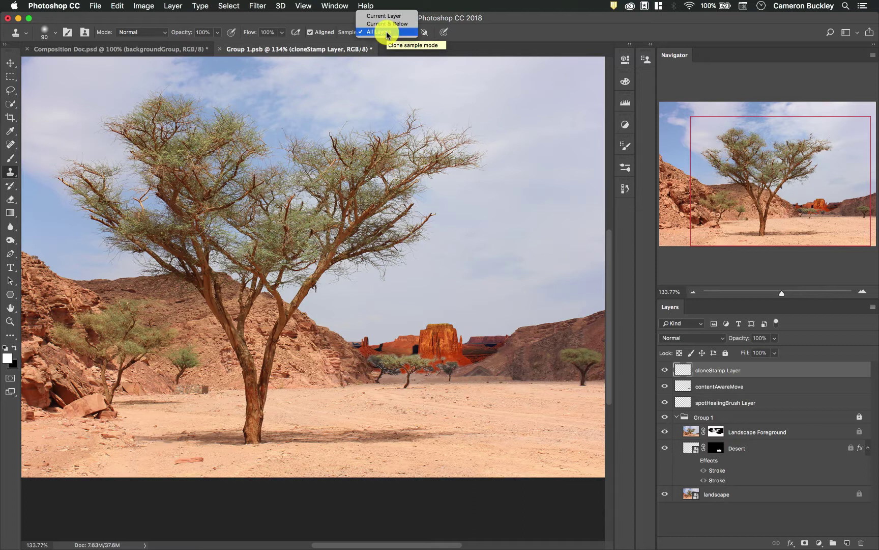
pyautogui.click(387, 32)
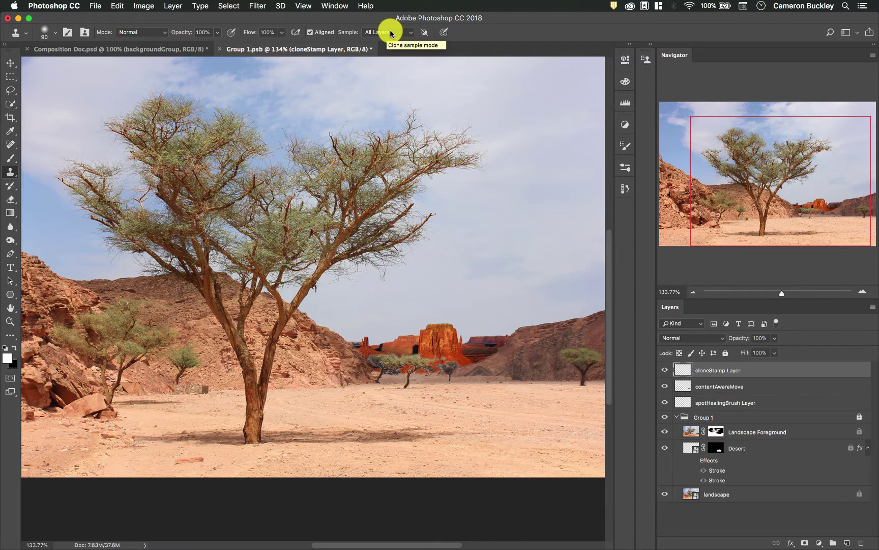
pyautogui.click(389, 32)
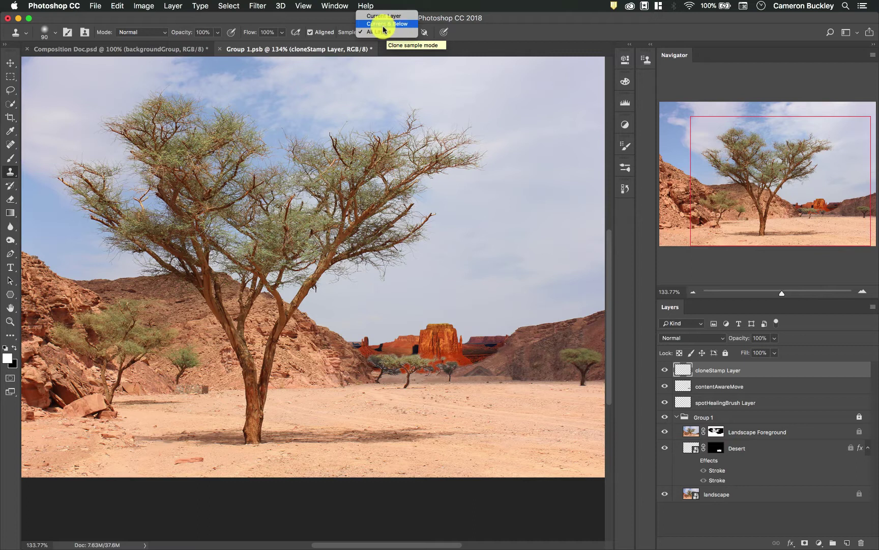
pyautogui.click(385, 33)
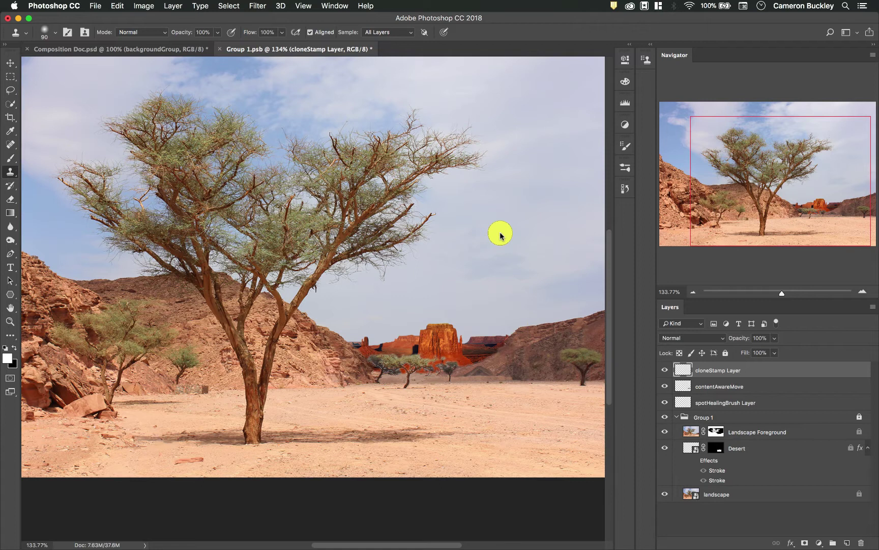
# Zoom in toward the ridge and sample clear sky beside the butte as the clone source
pyautogui.scroll(5, 500, 236)
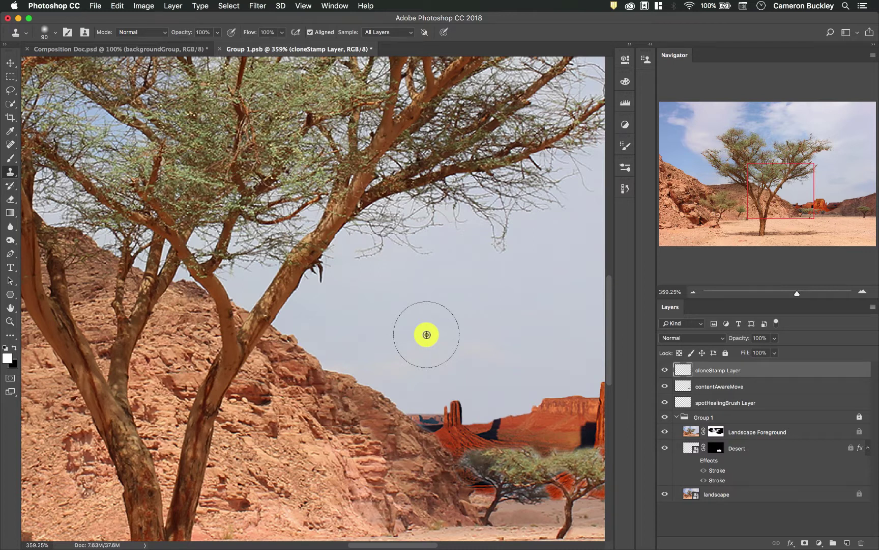
pyautogui.hscroll(5, 427, 335)
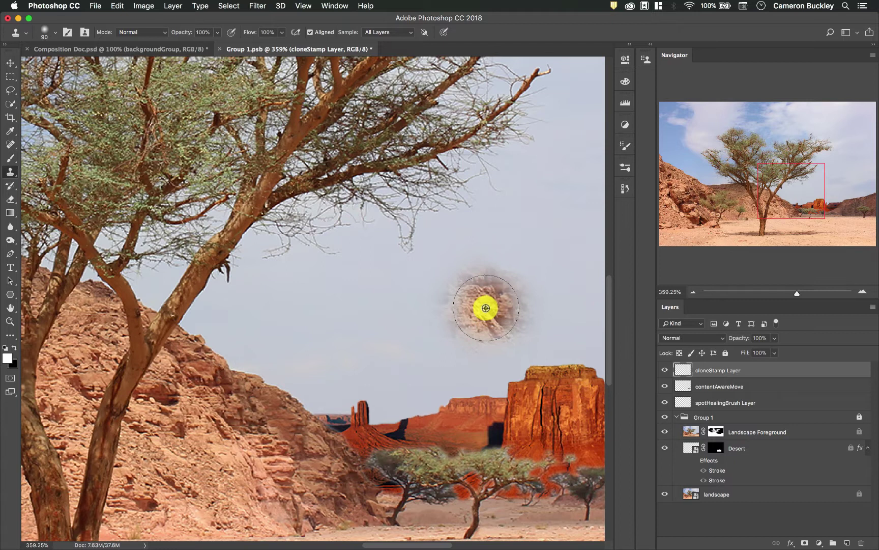
pyautogui.click(488, 306)
pyautogui.hscroll(8, 486, 307)
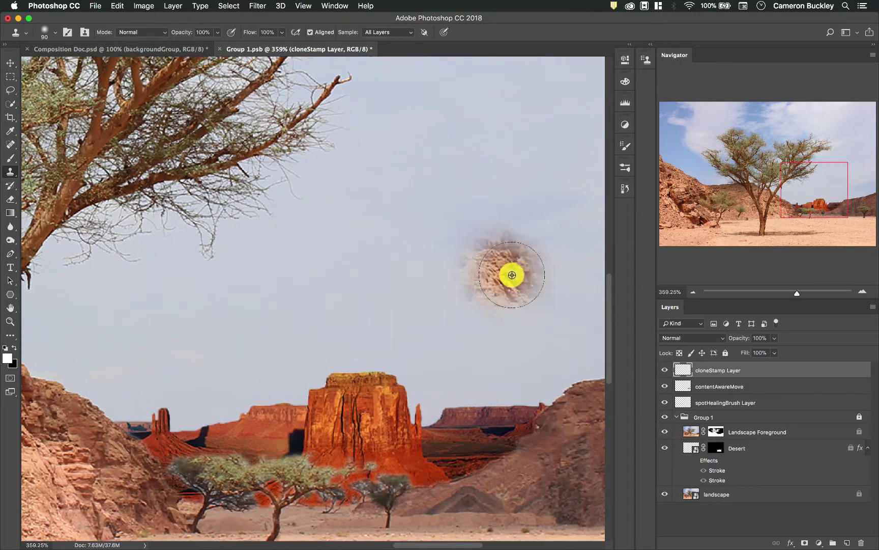
pyautogui.hscroll(8, 519, 275)
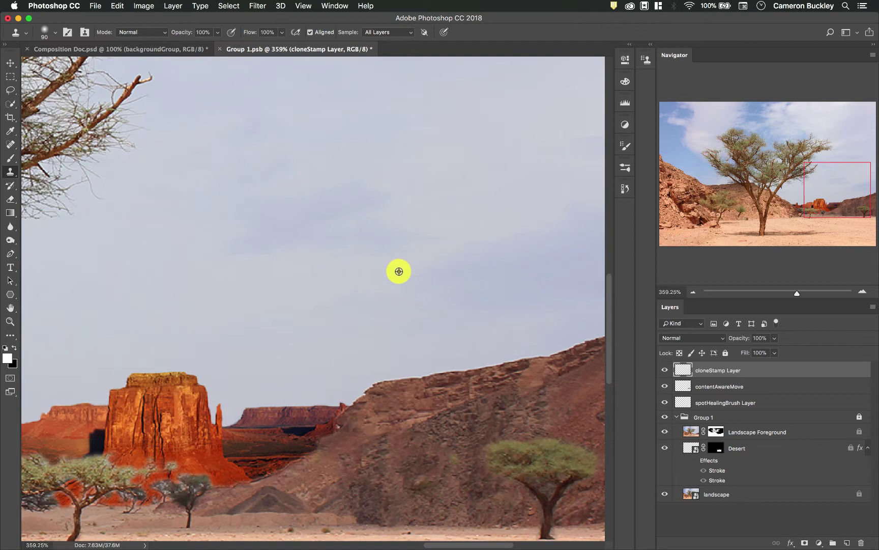
# Clone sky down the ridge edge beside the butte and extend it rightward along the ridge
pyautogui.moveTo(399, 271)
pyautogui.mouseDown()
pyautogui.moveTo(409, 372)
pyautogui.moveTo(401, 389)
pyautogui.moveTo(385, 391)
pyautogui.moveTo(383, 409)
pyautogui.moveTo(393, 422)
pyautogui.moveTo(414, 405)
pyautogui.moveTo(403, 392)
pyautogui.moveTo(377, 391)
pyautogui.moveTo(399, 383)
pyautogui.moveTo(373, 387)
pyautogui.moveTo(409, 378)
pyautogui.moveTo(444, 409)
pyautogui.moveTo(448, 434)
pyautogui.moveTo(434, 416)
pyautogui.moveTo(398, 423)
pyautogui.moveTo(365, 389)
pyautogui.moveTo(536, 332)
pyautogui.moveTo(400, 352)
pyautogui.moveTo(394, 368)
pyautogui.mouseUp()
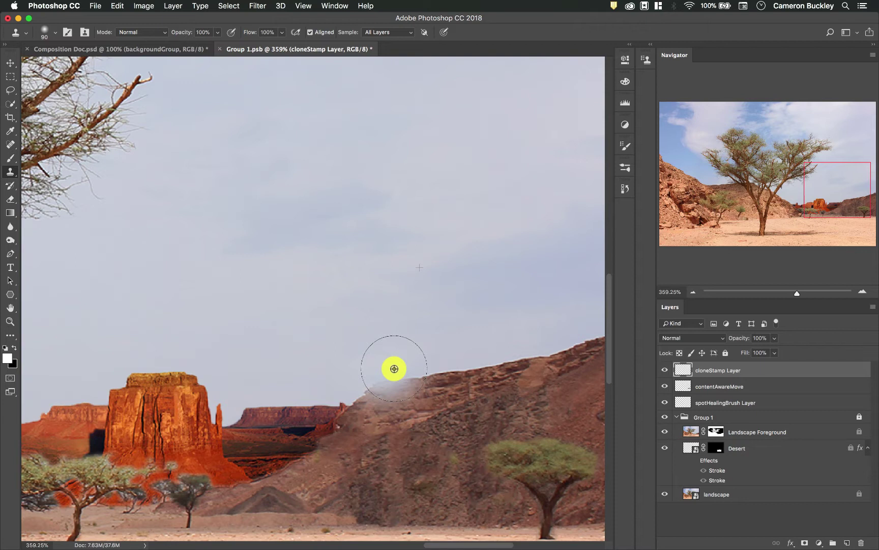
pyautogui.moveTo(396, 369)
pyautogui.mouseDown()
pyautogui.moveTo(516, 357)
pyautogui.moveTo(399, 370)
pyautogui.moveTo(396, 393)
pyautogui.moveTo(506, 375)
pyautogui.moveTo(476, 383)
pyautogui.moveTo(417, 387)
pyautogui.moveTo(505, 367)
pyautogui.moveTo(425, 385)
pyautogui.moveTo(363, 383)
pyautogui.moveTo(407, 387)
pyautogui.moveTo(528, 369)
pyautogui.moveTo(428, 395)
pyautogui.moveTo(499, 365)
pyautogui.moveTo(390, 399)
pyautogui.moveTo(453, 383)
pyautogui.mouseUp()
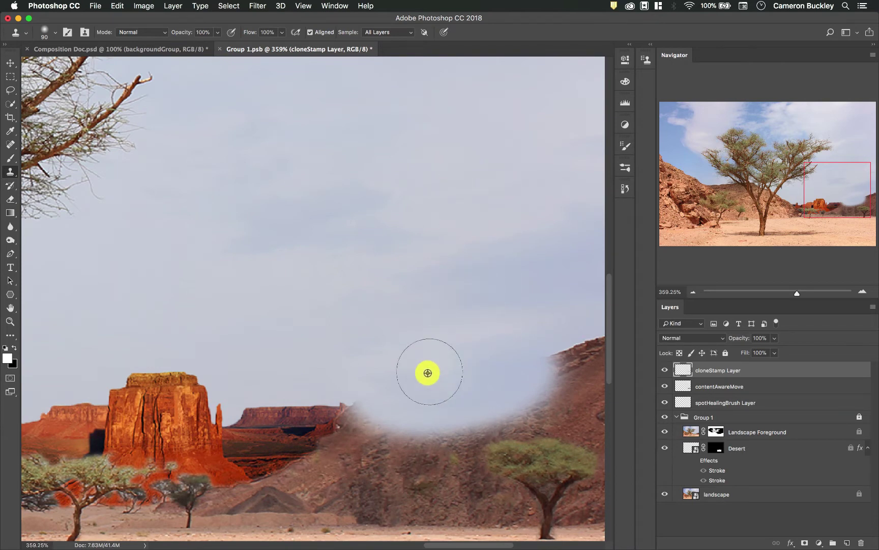
# Paint cloned sky over the ridge's upper edge, the right-hand rock and the left mesa
pyautogui.moveTo(427, 372)
pyautogui.mouseDown()
pyautogui.moveTo(458, 371)
pyautogui.moveTo(502, 351)
pyautogui.moveTo(404, 386)
pyautogui.mouseUp()
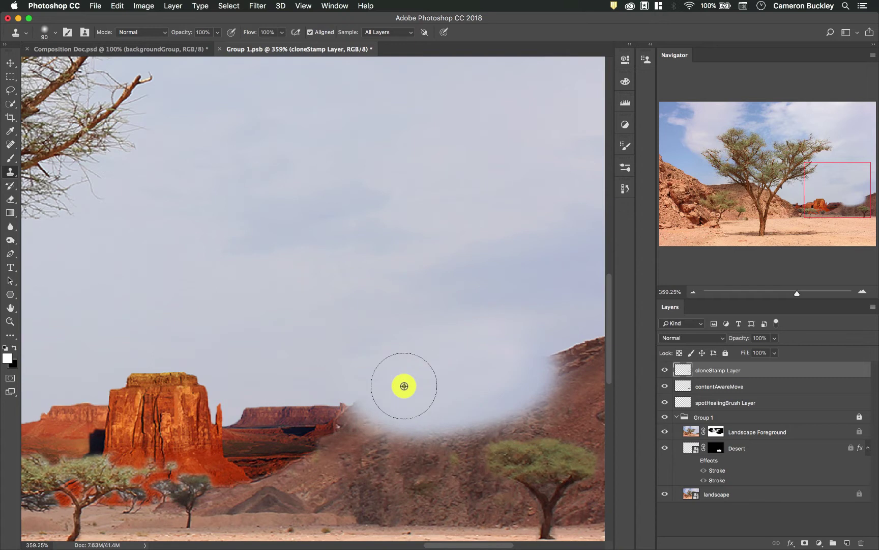
pyautogui.hscroll(5, 404, 386)
pyautogui.scroll(-2, 404, 385)
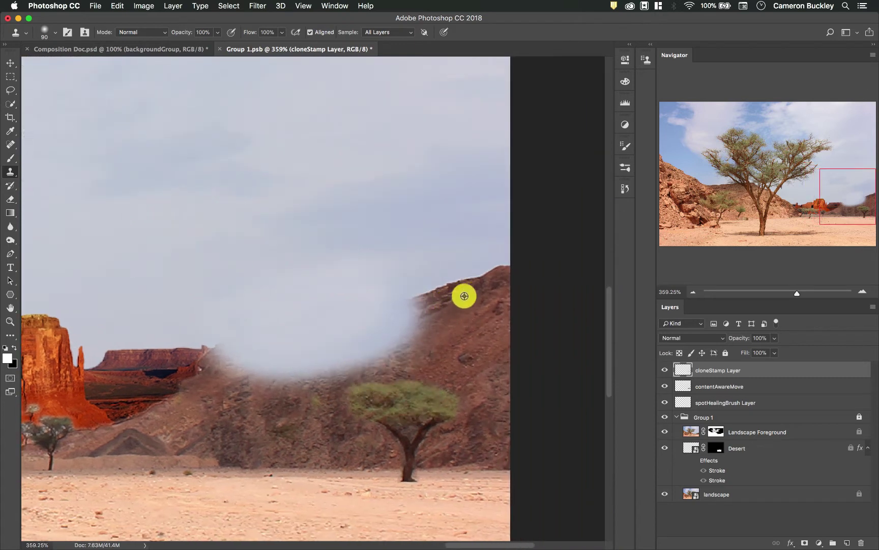
pyautogui.moveTo(464, 295)
pyautogui.mouseDown()
pyautogui.moveTo(389, 305)
pyautogui.moveTo(428, 301)
pyautogui.moveTo(392, 298)
pyautogui.moveTo(395, 245)
pyautogui.mouseUp()
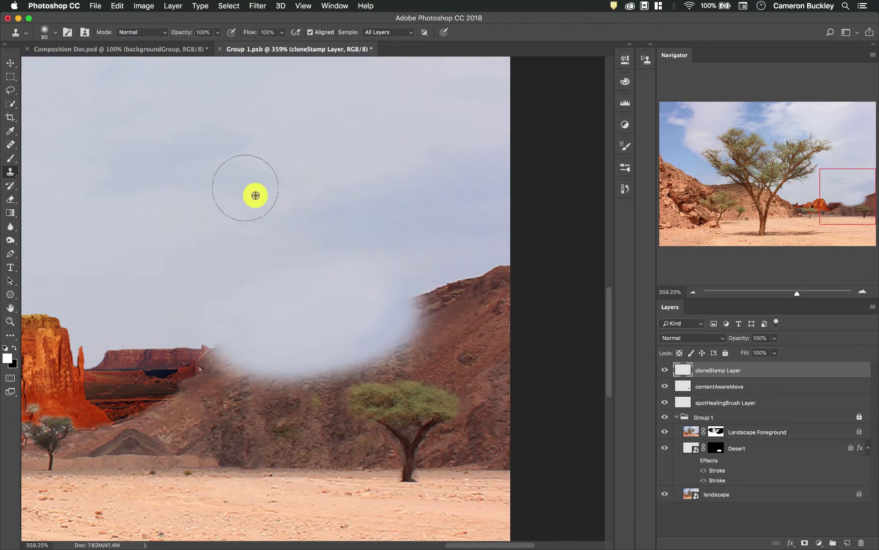
pyautogui.moveTo(480, 300)
pyautogui.mouseDown()
pyautogui.moveTo(468, 291)
pyautogui.moveTo(393, 285)
pyautogui.moveTo(454, 268)
pyautogui.moveTo(379, 309)
pyautogui.moveTo(506, 249)
pyautogui.mouseUp()
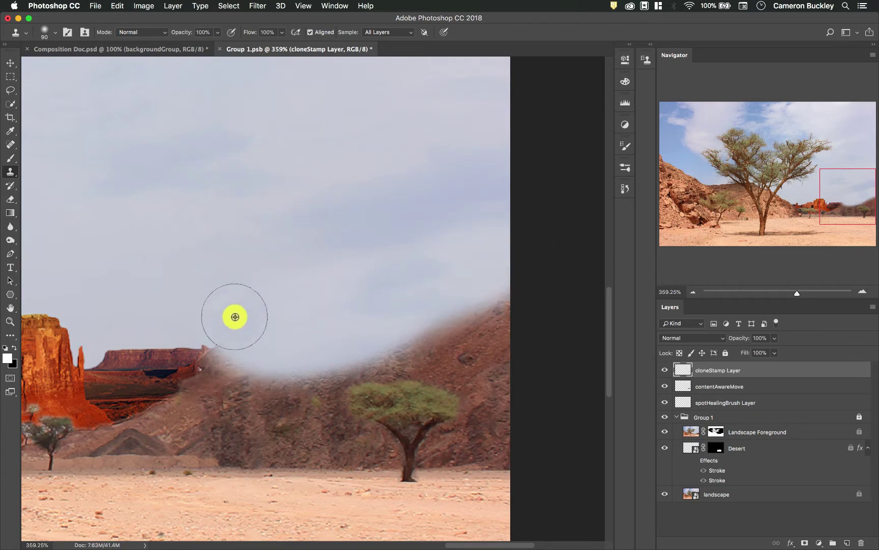
pyautogui.moveTo(235, 317)
pyautogui.mouseDown()
pyautogui.moveTo(166, 328)
pyautogui.moveTo(249, 349)
pyautogui.moveTo(116, 341)
pyautogui.mouseUp()
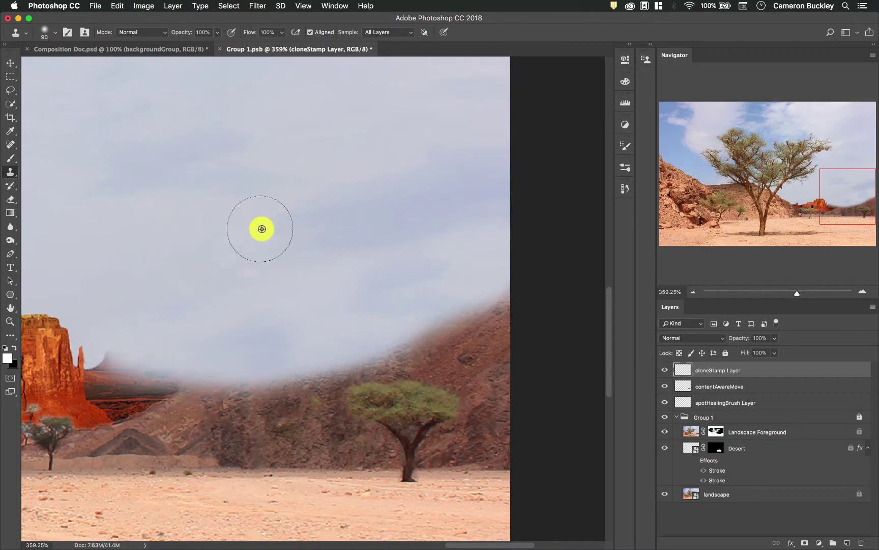
# Paint a sky streak down through the ridge, then undo the stray streak and smudge
pyautogui.scroll(-5, 262, 229)
pyautogui.hscroll(-3, 262, 229)
pyautogui.scroll(5, 261, 229)
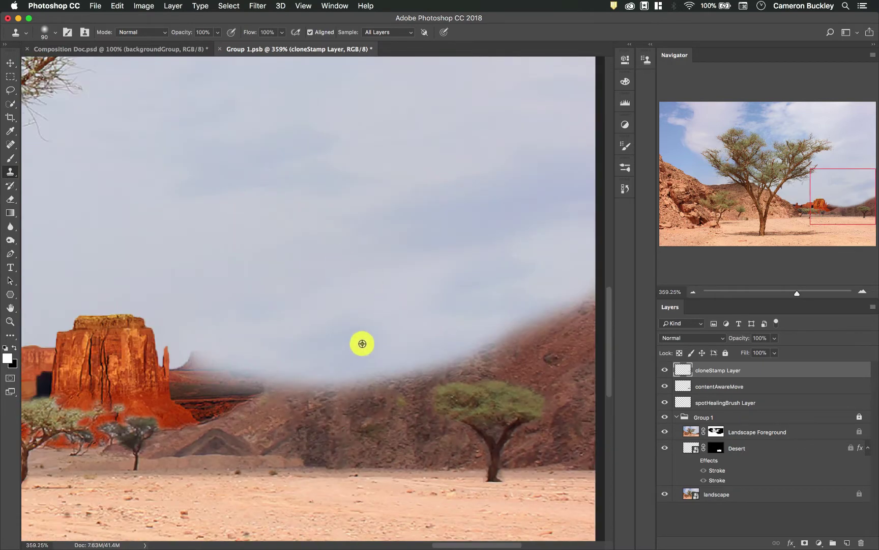
pyautogui.moveTo(360, 346)
pyautogui.mouseDown()
pyautogui.moveTo(336, 393)
pyautogui.moveTo(320, 495)
pyautogui.moveTo(362, 430)
pyautogui.moveTo(359, 531)
pyautogui.moveTo(365, 487)
pyautogui.mouseUp()
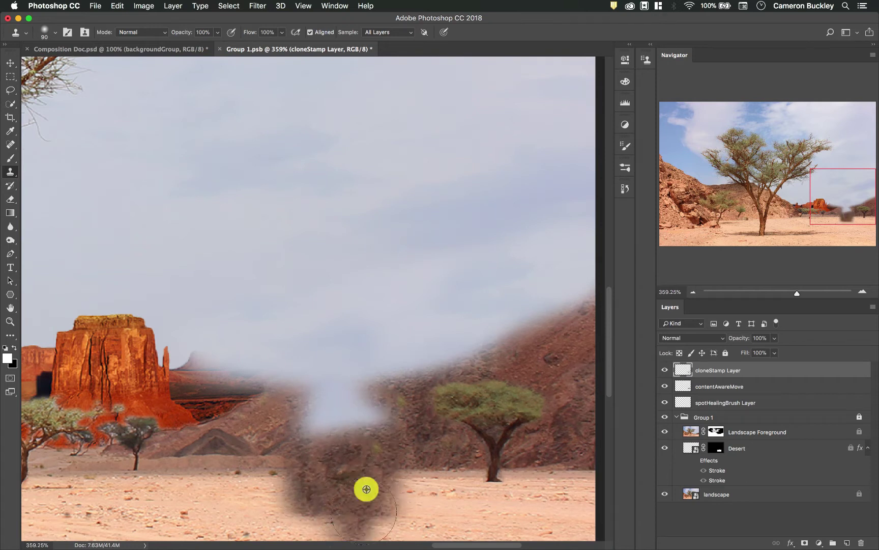
pyautogui.scroll(-5, 346, 417)
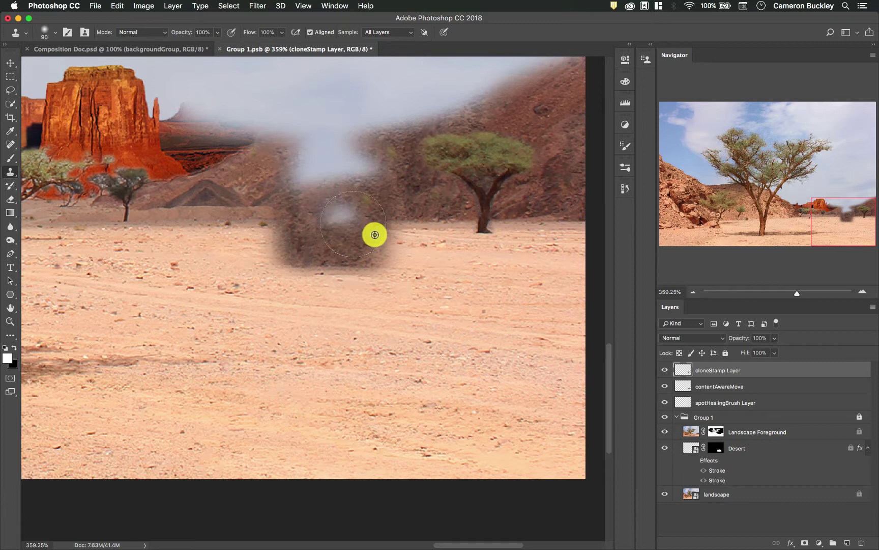
pyautogui.press('super+z')
pyautogui.scroll(5, 452, 245)
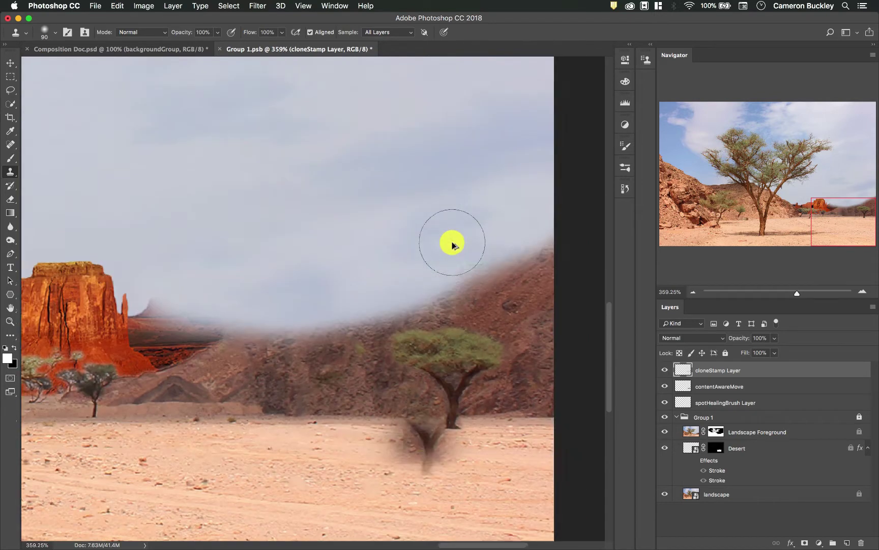
pyautogui.press('super+z')
# Resample the sky and clone it over the upper right hillside toward the tree
pyautogui.moveTo(421, 149)
pyautogui.mouseDown()
pyautogui.moveTo(500, 262)
pyautogui.moveTo(515, 256)
pyautogui.moveTo(449, 275)
pyautogui.moveTo(506, 280)
pyautogui.moveTo(549, 266)
pyautogui.moveTo(441, 293)
pyautogui.moveTo(545, 292)
pyautogui.moveTo(373, 281)
pyautogui.mouseUp()
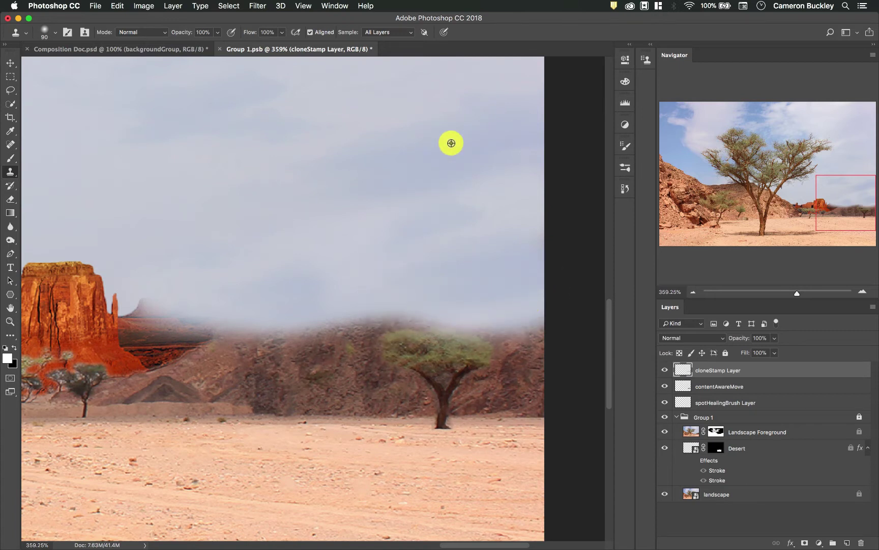
pyautogui.keyDown('alt'); pyautogui.click(446, 165); pyautogui.keyUp('alt')
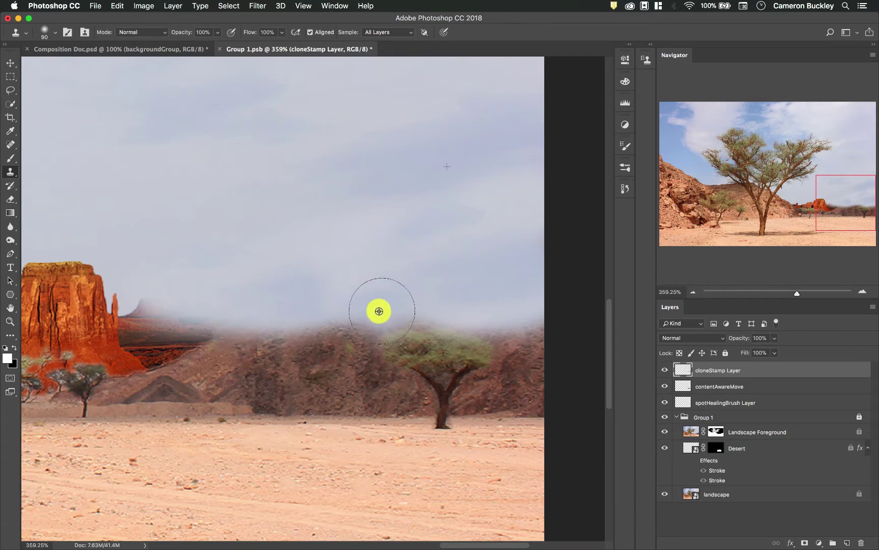
pyautogui.moveTo(379, 311)
pyautogui.mouseDown()
pyautogui.moveTo(203, 305)
pyautogui.moveTo(397, 315)
pyautogui.moveTo(208, 359)
pyautogui.moveTo(347, 367)
pyautogui.moveTo(209, 382)
pyautogui.moveTo(370, 374)
pyautogui.mouseUp()
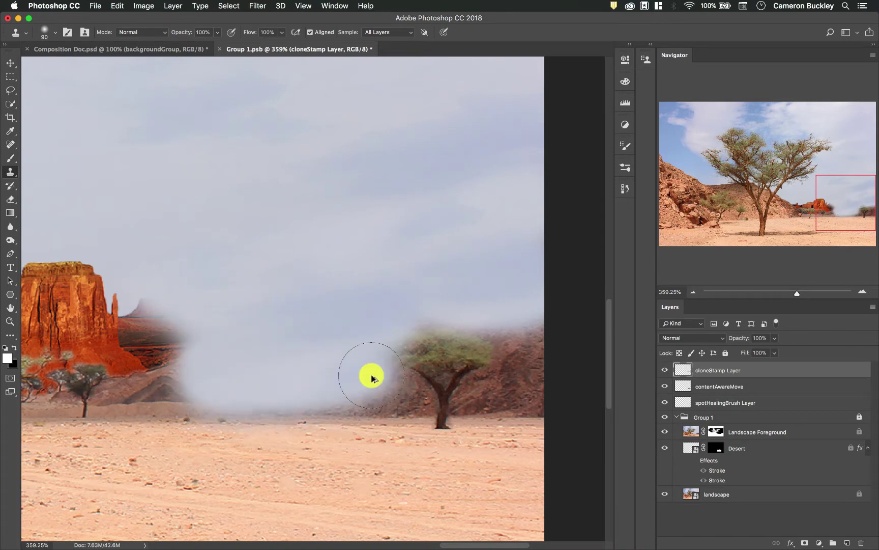
# Delete the cloneStamp Layer and open the New Layer dialog with Shift+Cmd+N
pyautogui.rightClick(735, 376)
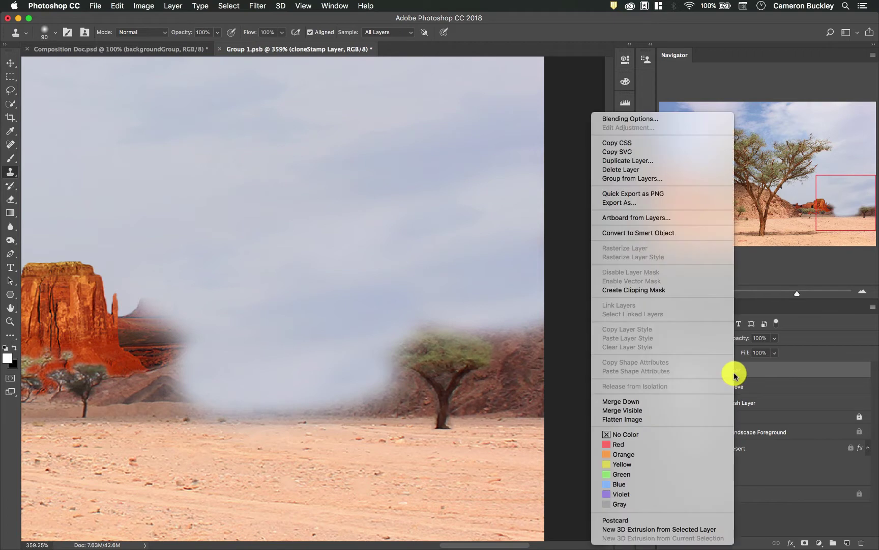
pyautogui.click(668, 171)
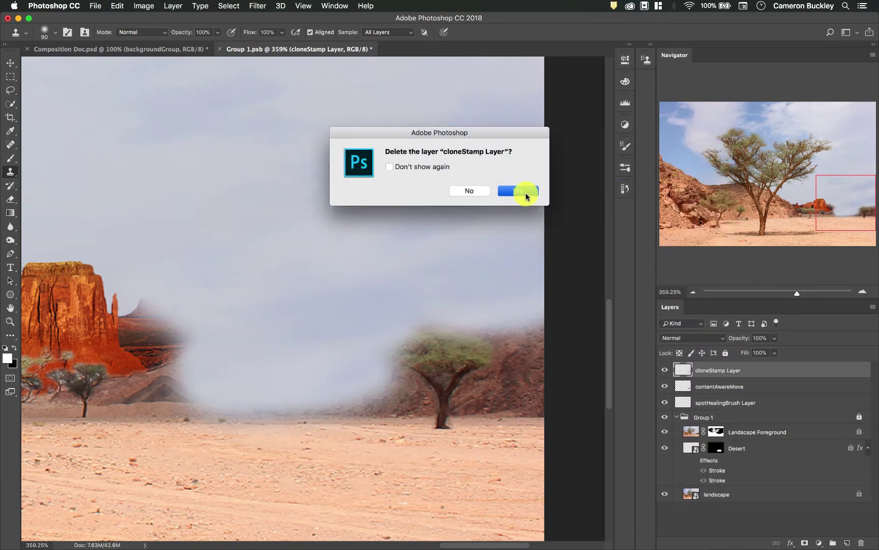
pyautogui.click(526, 195)
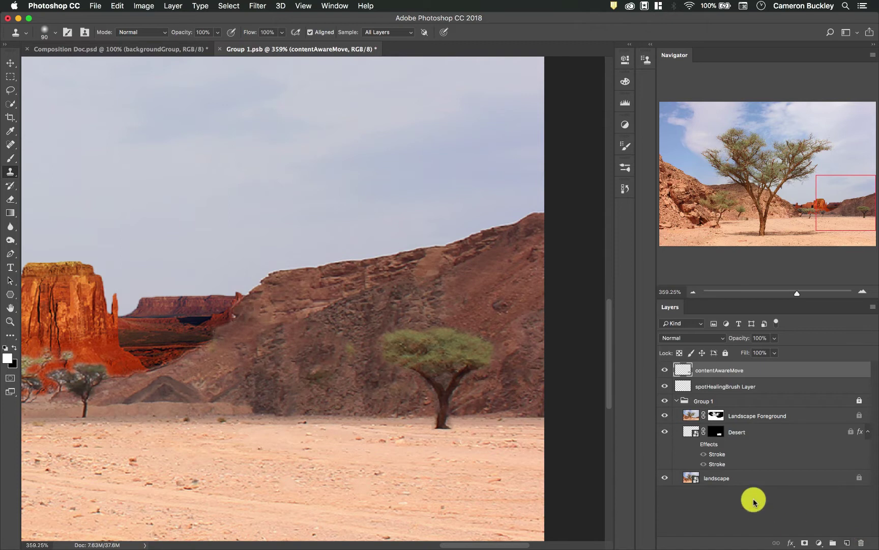
pyautogui.press('super+shift+n')
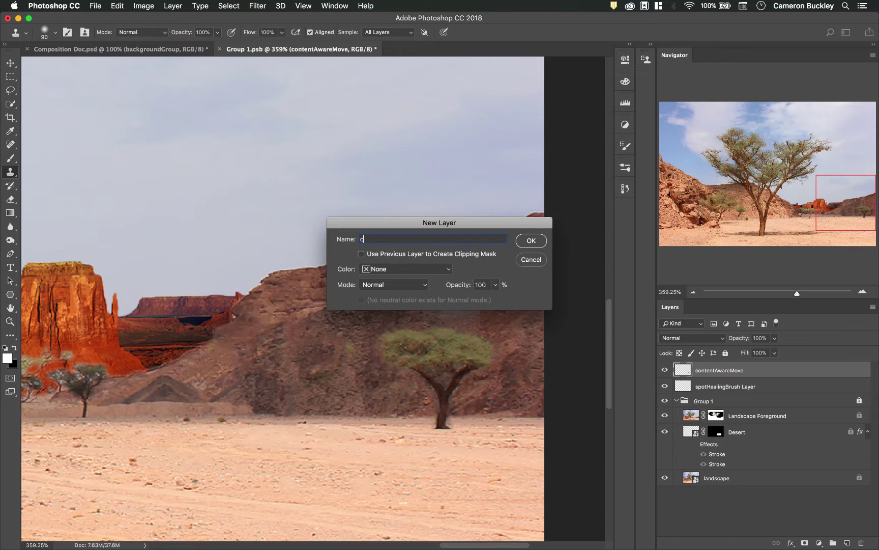
# Create the layer named cloneStamp and test a few Clone Stamp haze dabs on the ridge
pyautogui.press('Return')
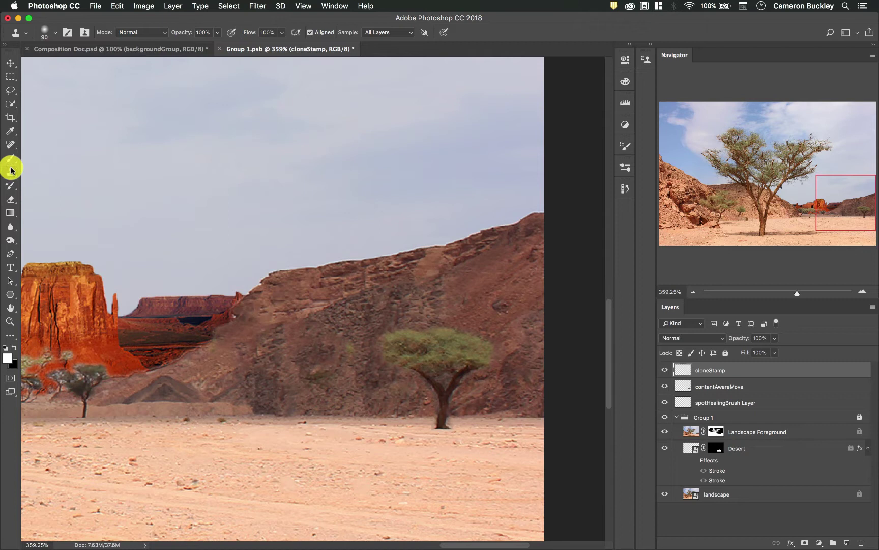
pyautogui.keyDown('alt'); pyautogui.click(299, 251); pyautogui.keyUp('alt')
pyautogui.moveTo(401, 245); pyautogui.dragTo(388, 283)
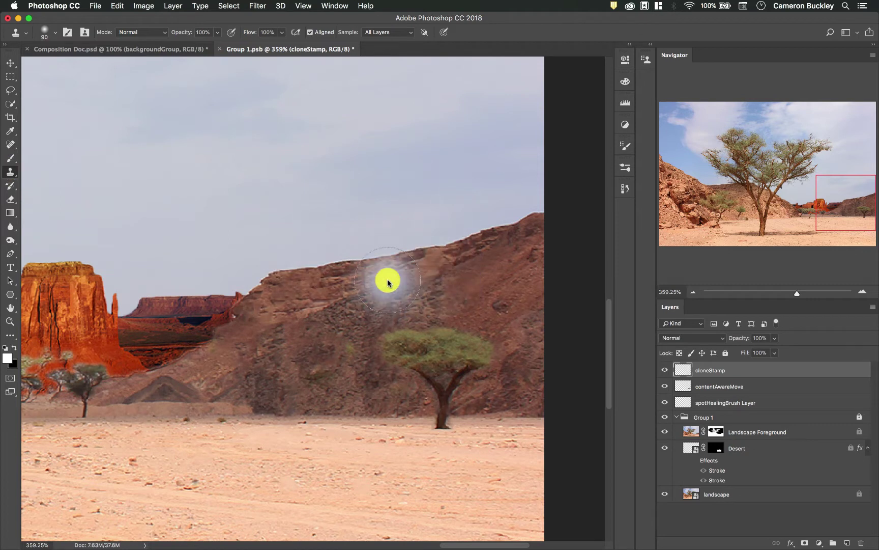
pyautogui.hscroll(-5, 440, 400)
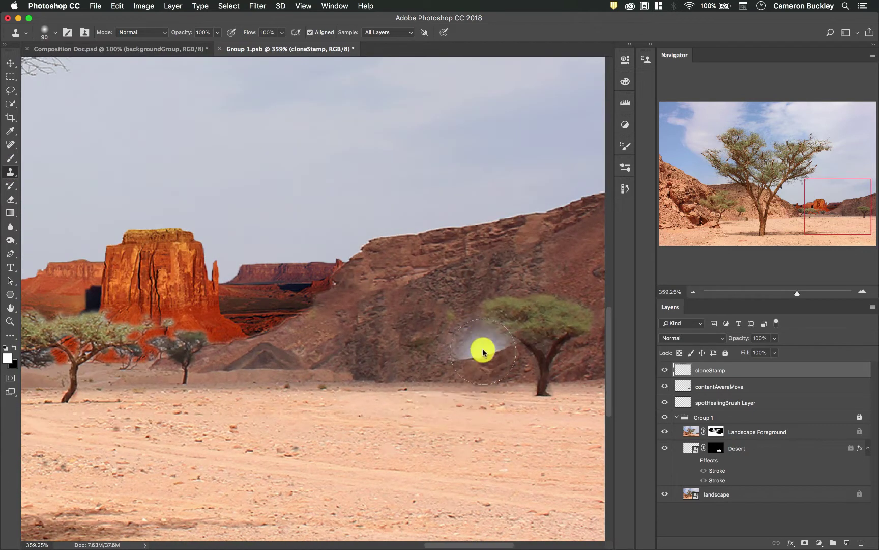
pyautogui.click(483, 351)
pyautogui.scroll(6, 481, 347)
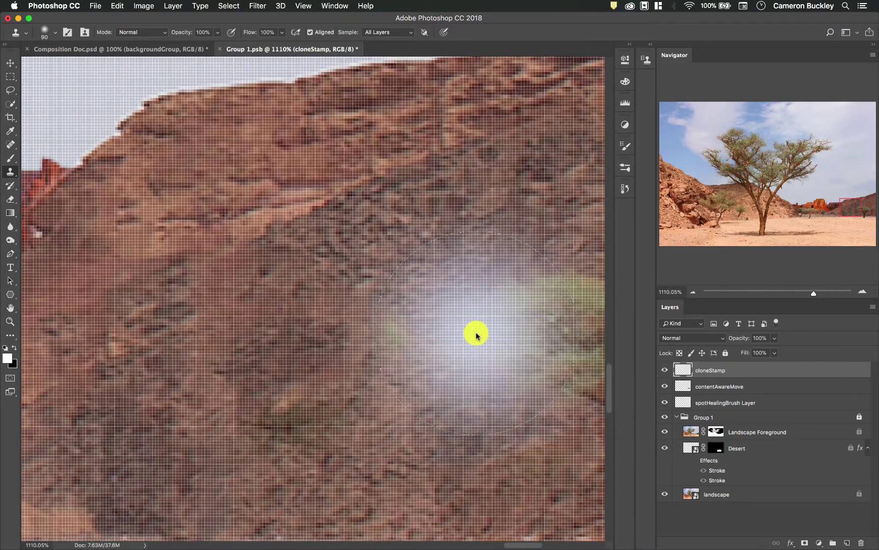
pyautogui.scroll(-4, 477, 336)
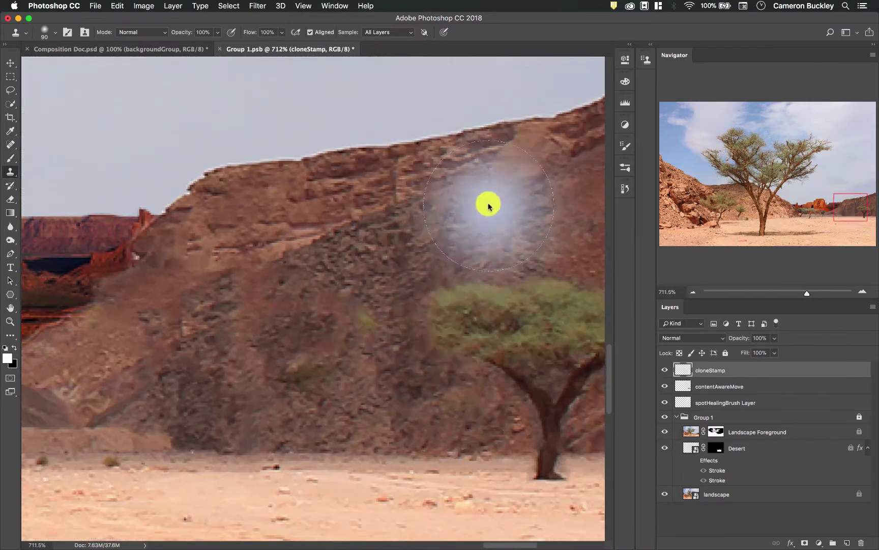
# Switch to the Move tool and pan around the desert scene
pyautogui.click(10, 63)
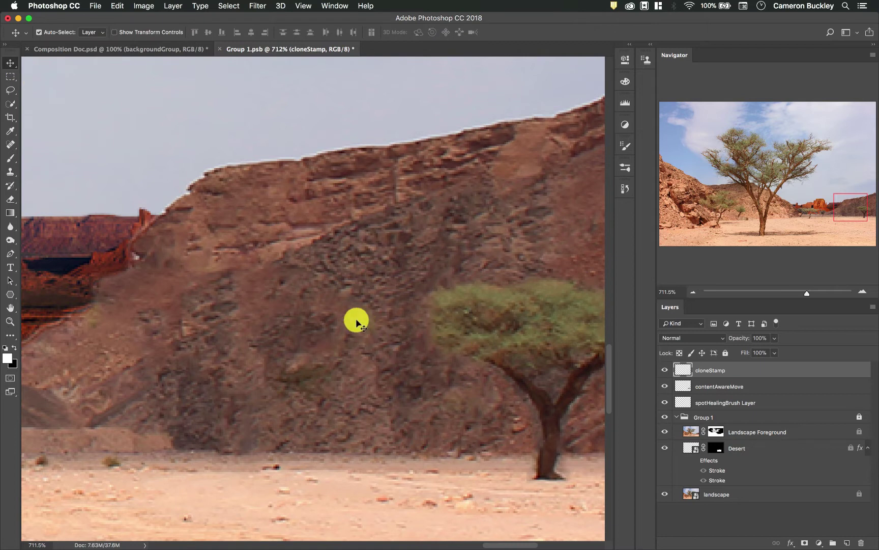
pyautogui.hscroll(3, 312, 379)
pyautogui.scroll(-1, 312, 377)
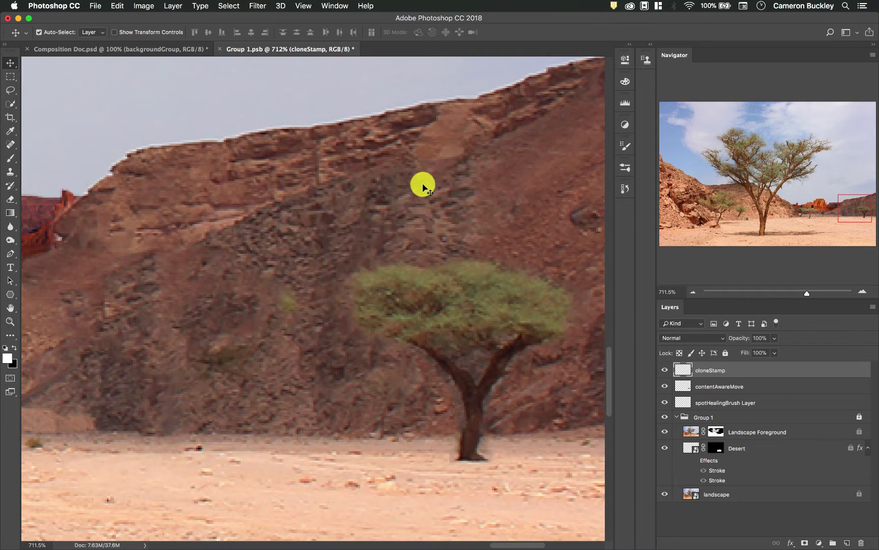
pyautogui.scroll(3, 422, 186)
pyautogui.hscroll(-3, 422, 186)
pyautogui.scroll(-3, 331, 186)
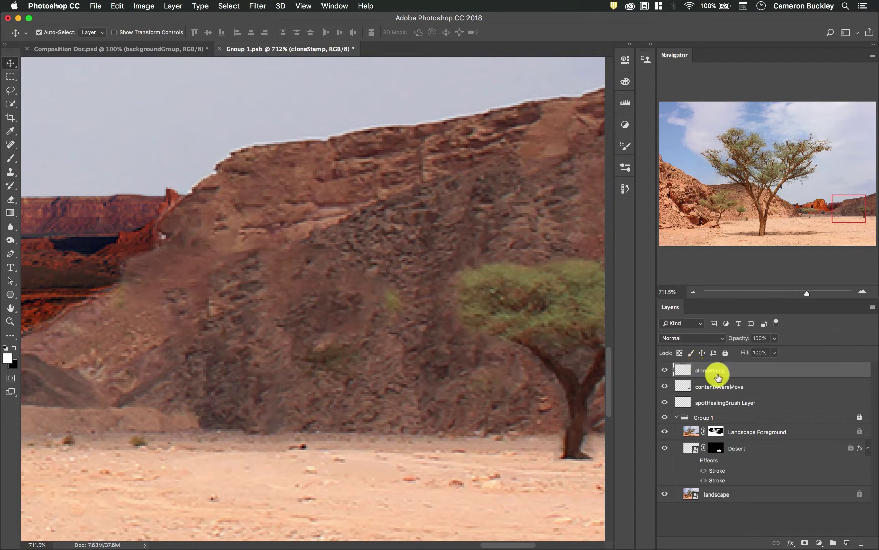
# With the Clone Stamp, sample clean hillside rock and stamp it over the greenish spot
pyautogui.click(11, 173)
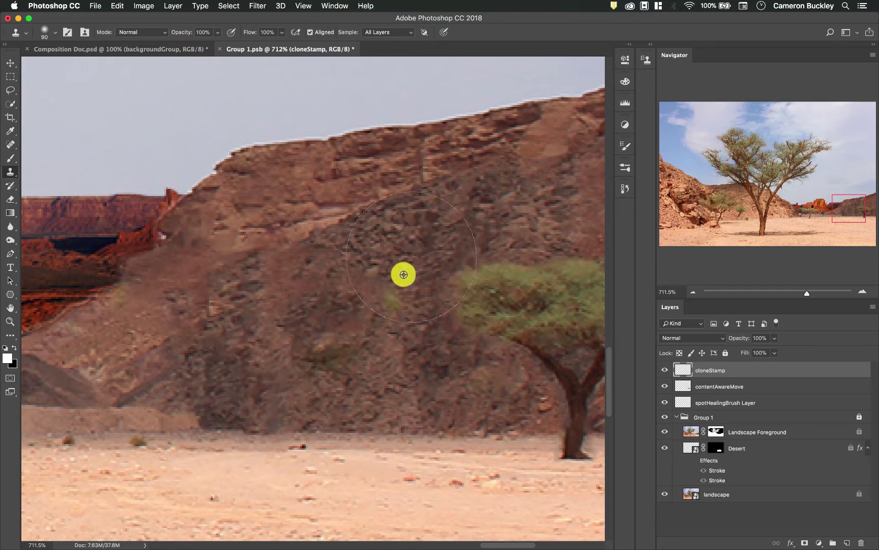
pyautogui.keyDown('alt'); pyautogui.click(402, 272); pyautogui.keyUp('alt')
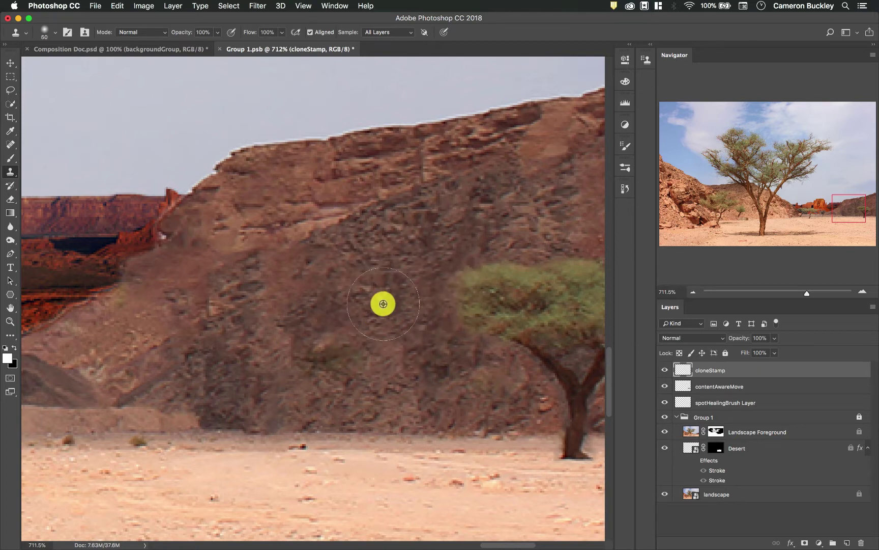
pyautogui.click(383, 304)
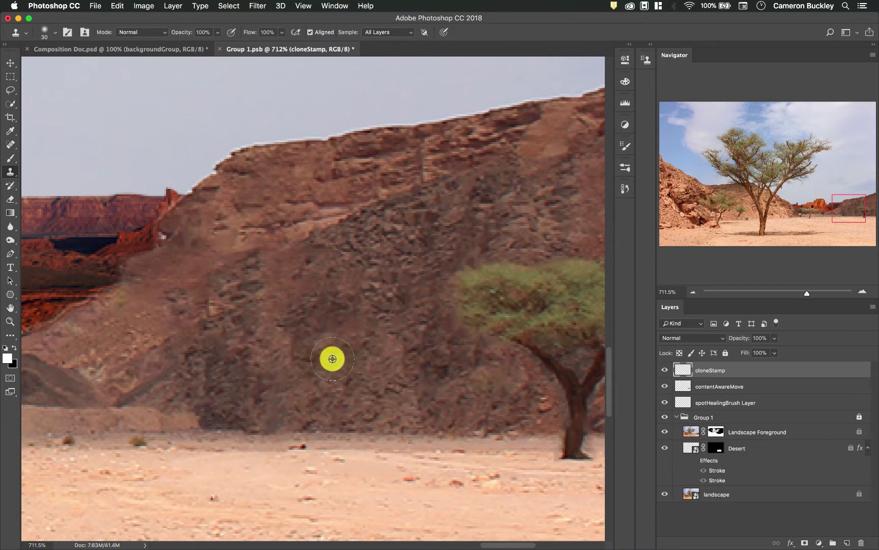
pyautogui.hscroll(-3, 332, 357)
pyautogui.scroll(-1, 332, 357)
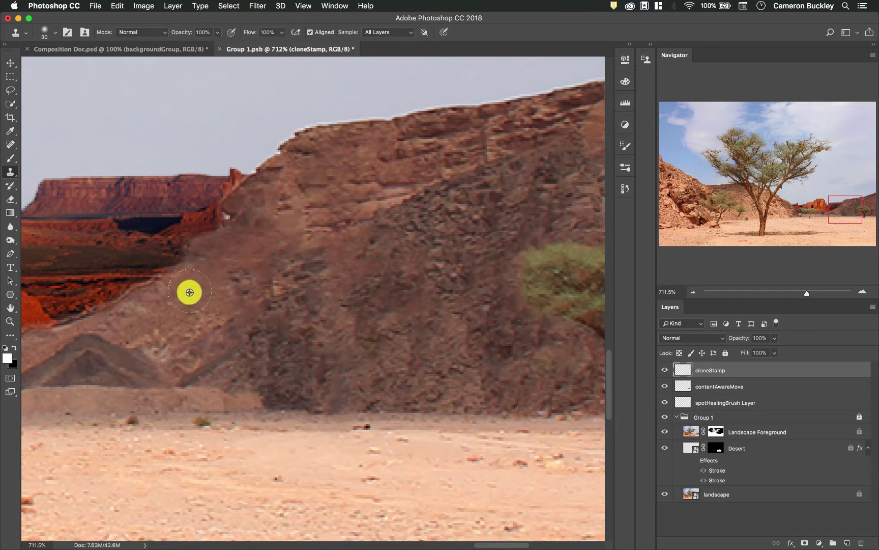
pyautogui.hscroll(-3, 184, 319)
pyautogui.scroll(-1, 184, 318)
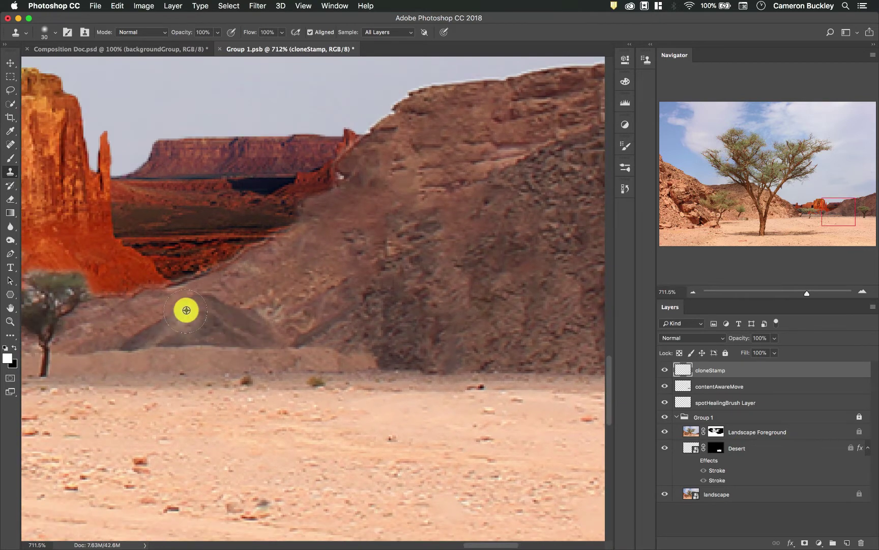
pyautogui.hscroll(-5, 204, 270)
# Stamp over the ridge edge near the mesa top, then clone texture along the edge below it
pyautogui.click(384, 154)
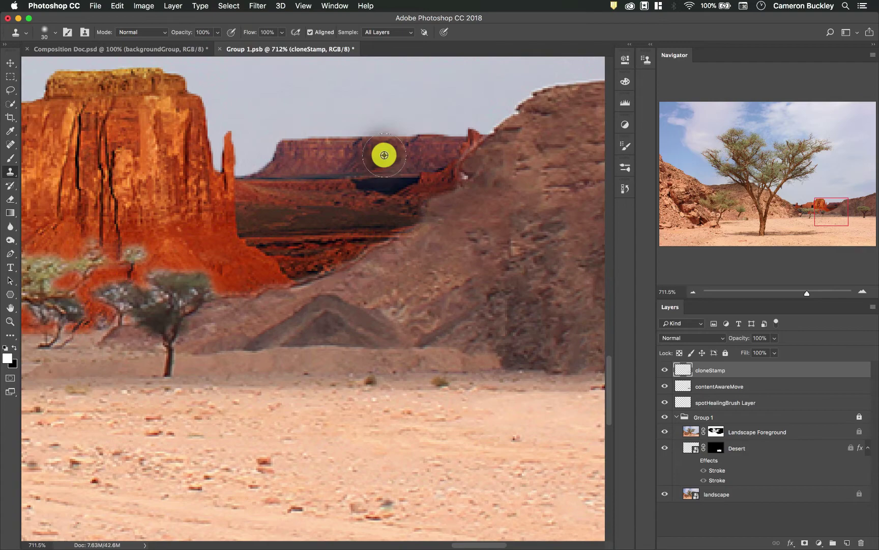
pyautogui.hscroll(4, 385, 154)
pyautogui.scroll(2, 384, 155)
pyautogui.scroll(5, 324, 169)
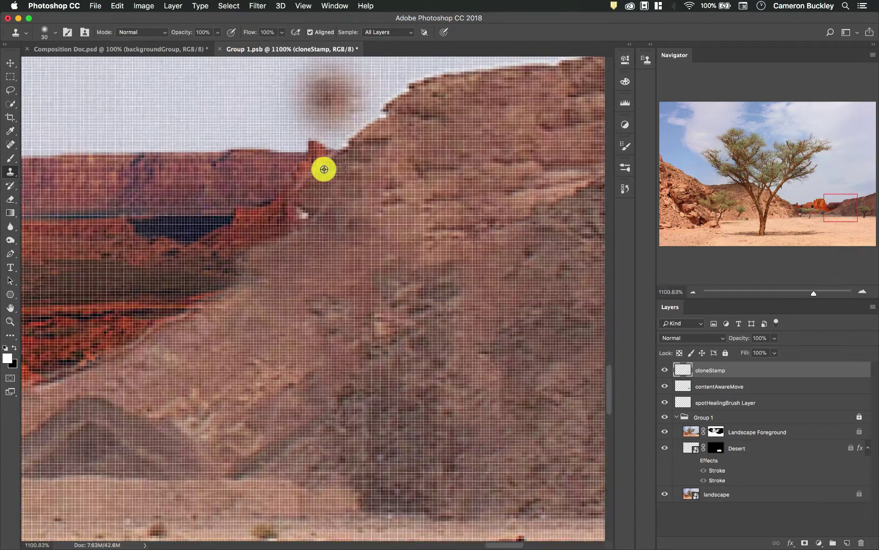
pyautogui.scroll(-3, 323, 169)
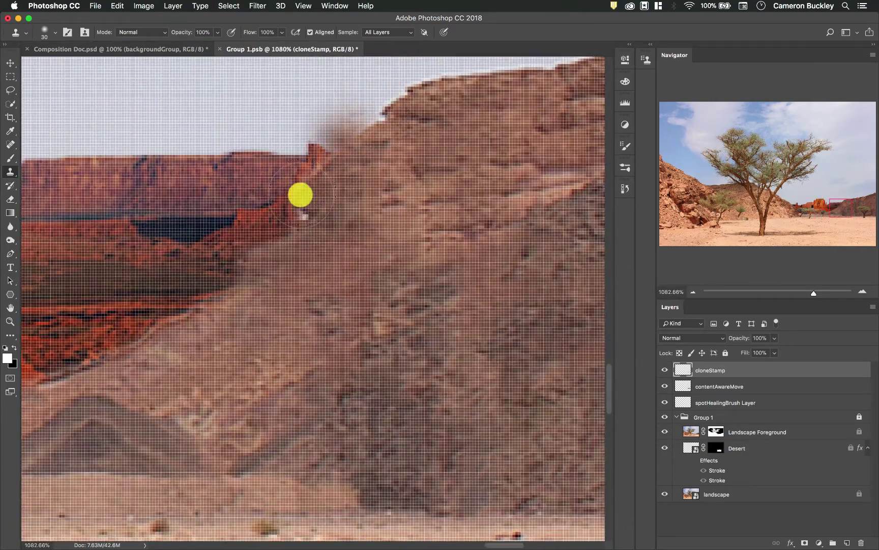
pyautogui.hscroll(-5, 206, 313)
pyautogui.scroll(-2, 206, 314)
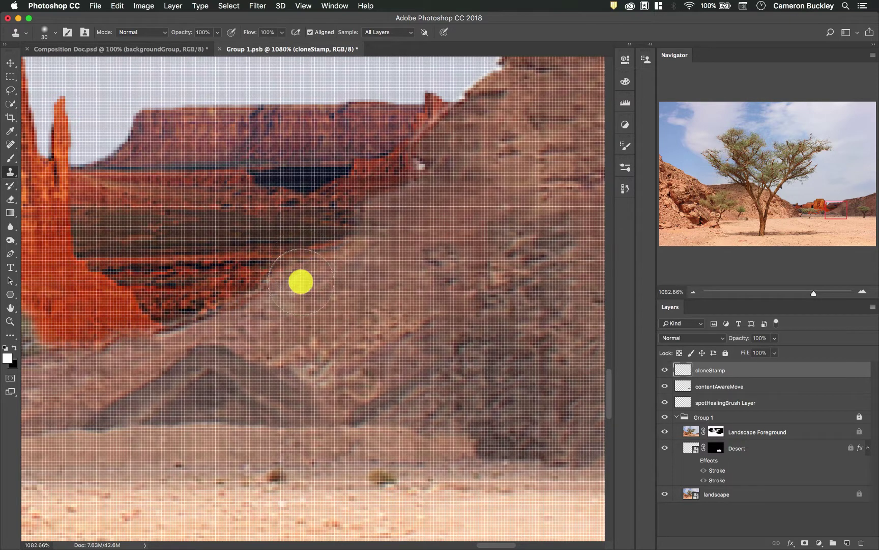
pyautogui.scroll(-3, 305, 271)
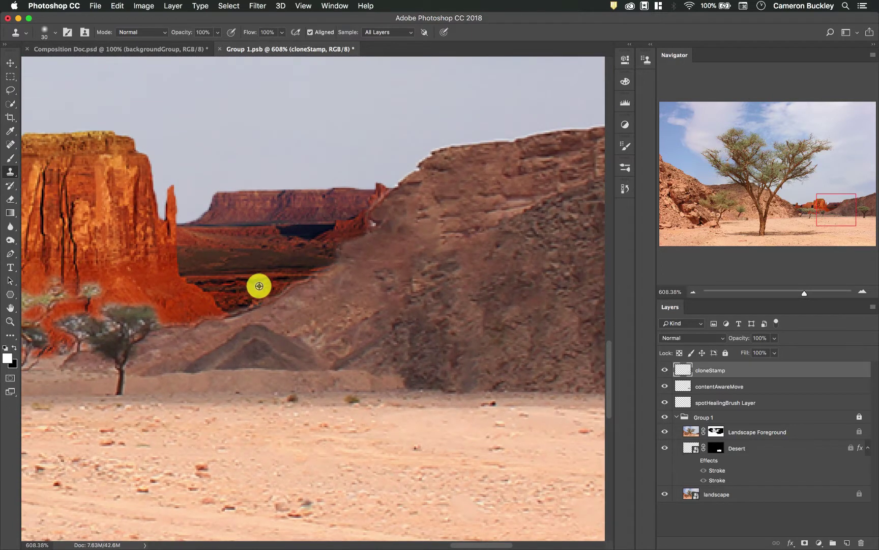
pyautogui.keyDown('alt'); pyautogui.click(239, 295); pyautogui.keyUp('alt')
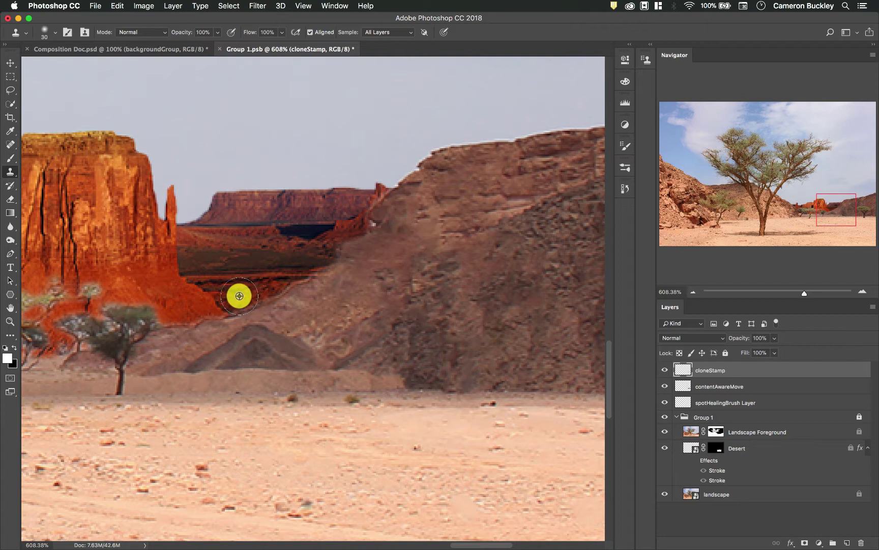
pyautogui.moveTo(239, 296)
pyautogui.mouseDown()
pyautogui.moveTo(256, 291)
pyautogui.moveTo(232, 276)
pyautogui.moveTo(263, 286)
pyautogui.moveTo(278, 258)
pyautogui.moveTo(293, 272)
pyautogui.moveTo(320, 261)
pyautogui.moveTo(235, 300)
pyautogui.moveTo(252, 284)
pyautogui.mouseUp()
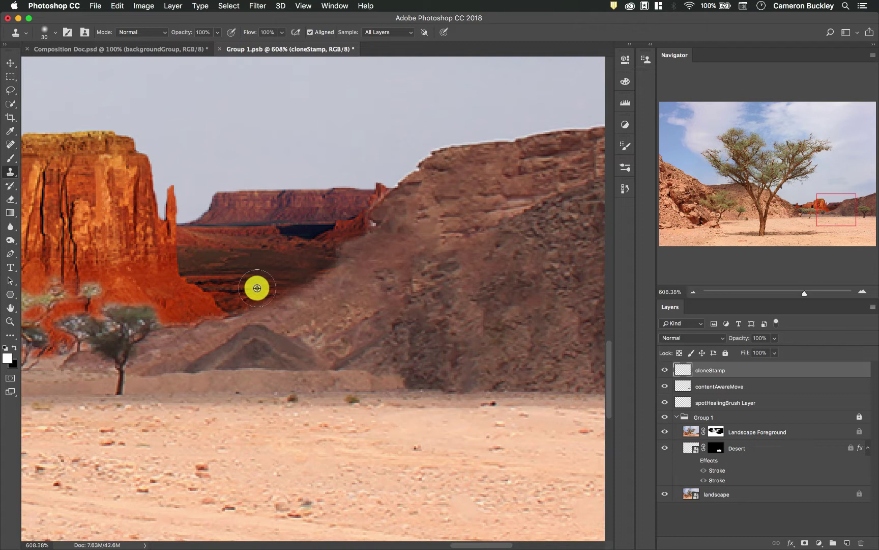
pyautogui.scroll(3, 361, 215)
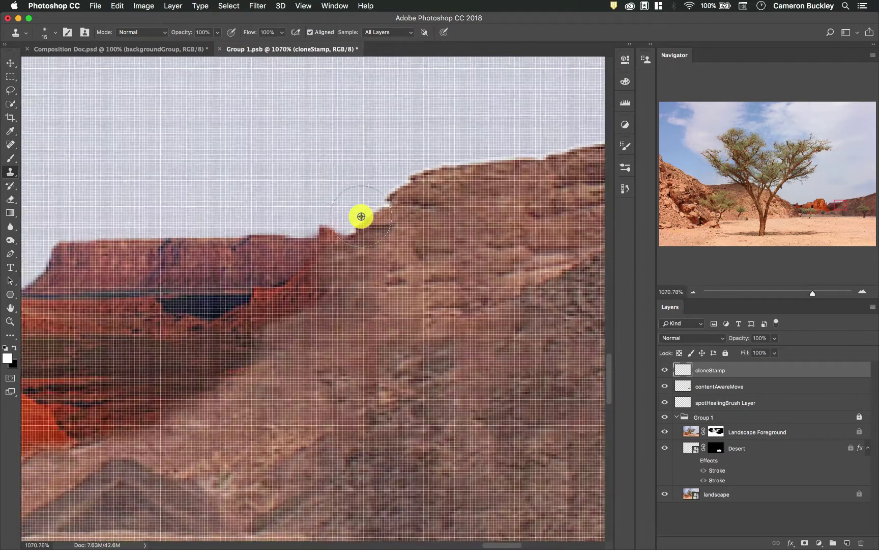
pyautogui.scroll(-5, 362, 216)
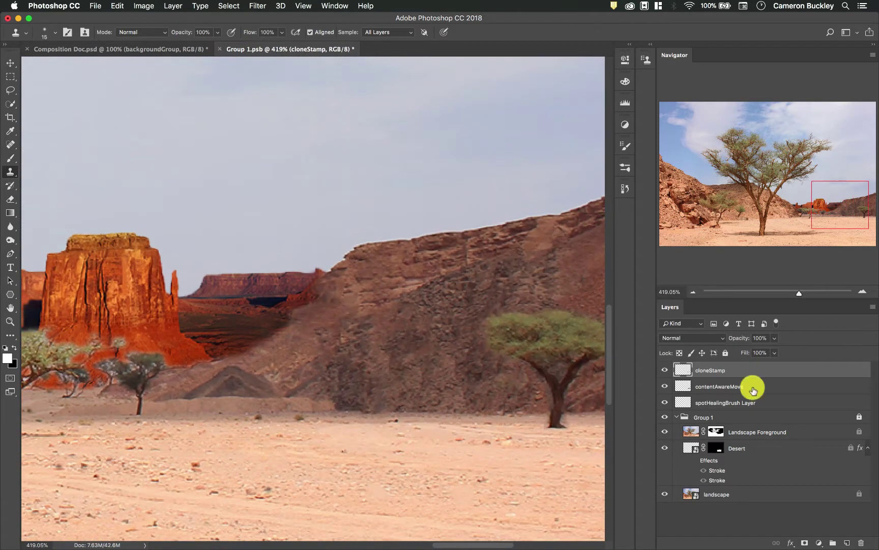
pyautogui.click(665, 371)
pyautogui.click(664, 372)
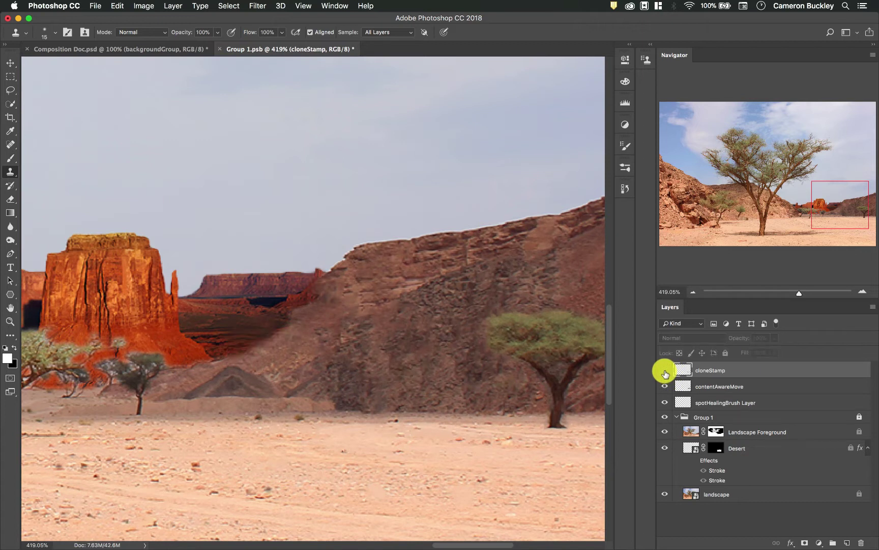
pyautogui.click(664, 371)
pyautogui.click(665, 372)
pyautogui.click(664, 372)
pyautogui.click(664, 372)
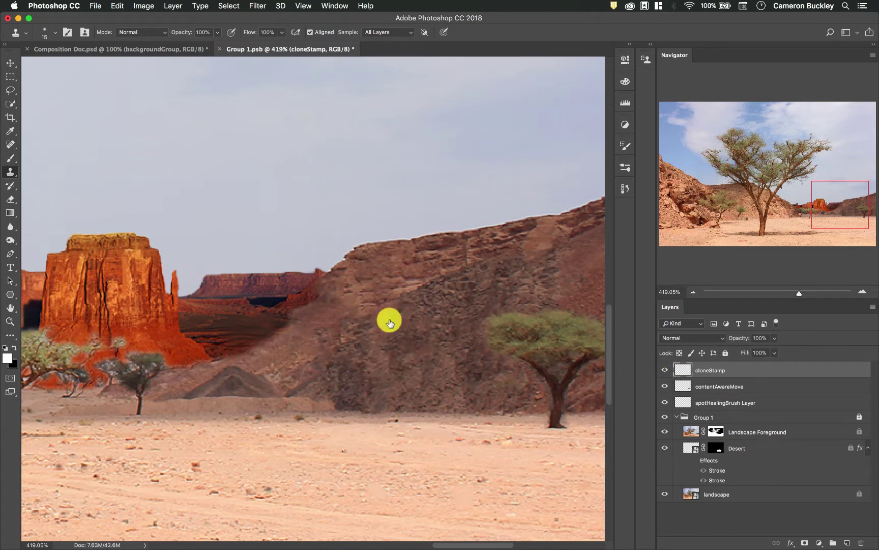
pyautogui.hscroll(-10, 353, 318)
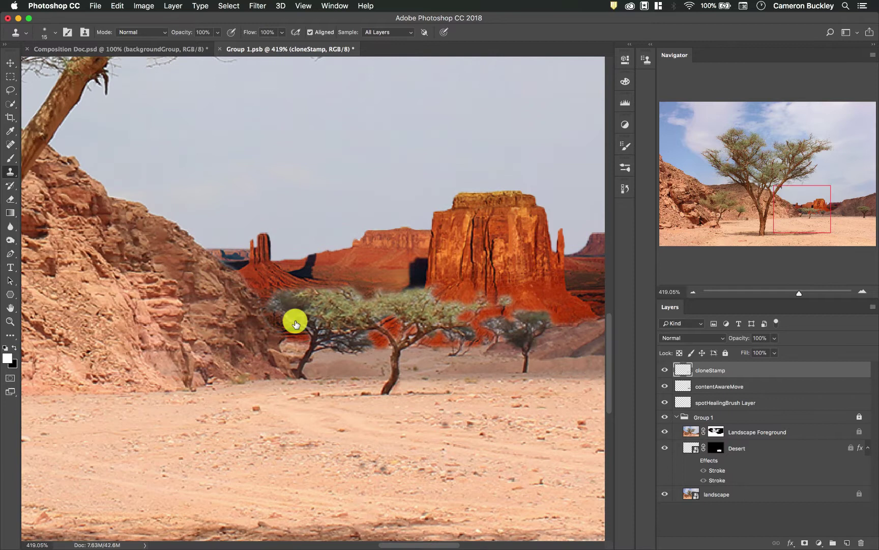
pyautogui.scroll(5, 339, 335)
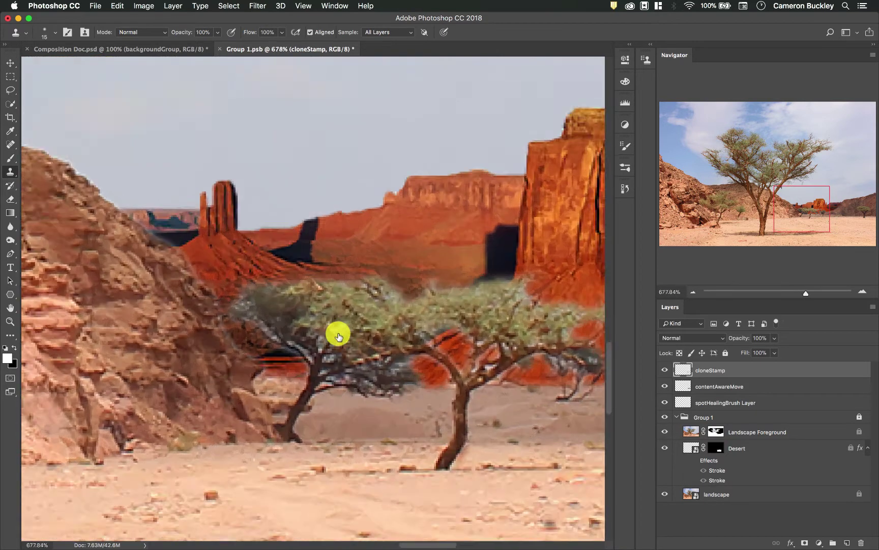
pyautogui.scroll(-5, 347, 308)
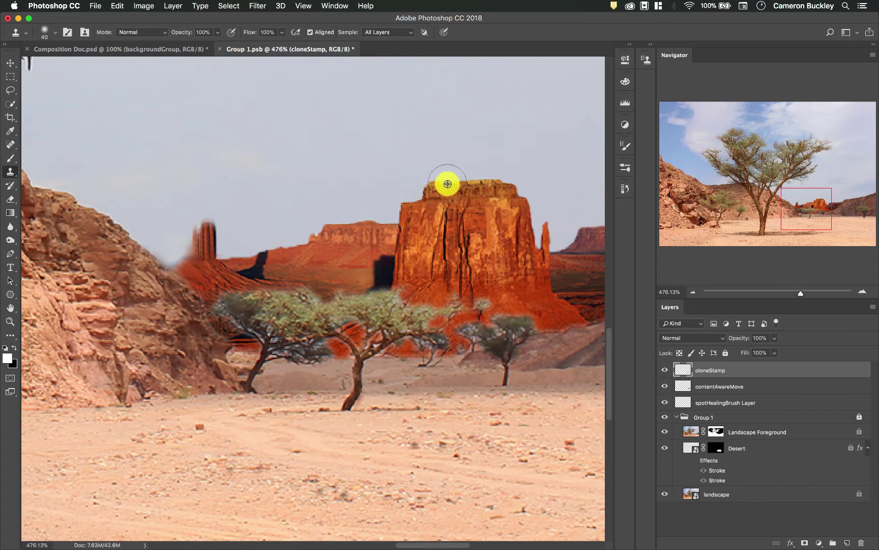
# Undo the blurry smudge above the butte and set the Clone Stamp brush hardness to 100%
pyautogui.moveTo(448, 183)
pyautogui.mouseDown()
pyautogui.moveTo(439, 177)
pyautogui.moveTo(449, 176)
pyautogui.moveTo(450, 161)
pyautogui.moveTo(508, 190)
pyautogui.moveTo(492, 188)
pyautogui.mouseUp()
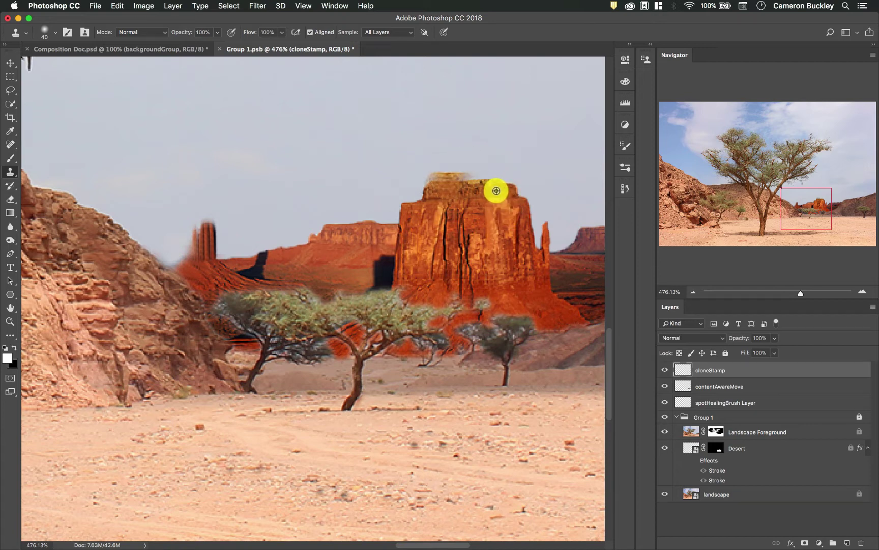
pyautogui.press('super+z')
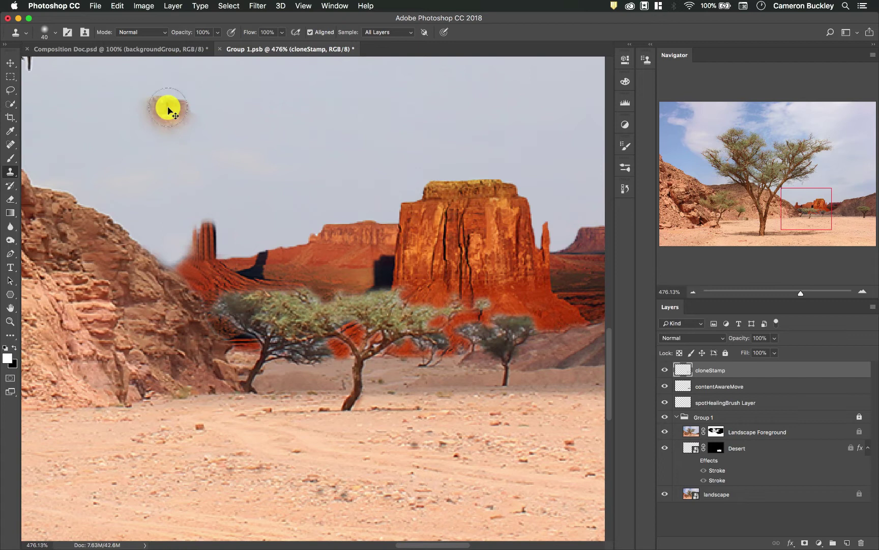
pyautogui.click(55, 32)
pyautogui.moveTo(73, 89); pyautogui.dragTo(153, 91)
pyautogui.click(57, 35)
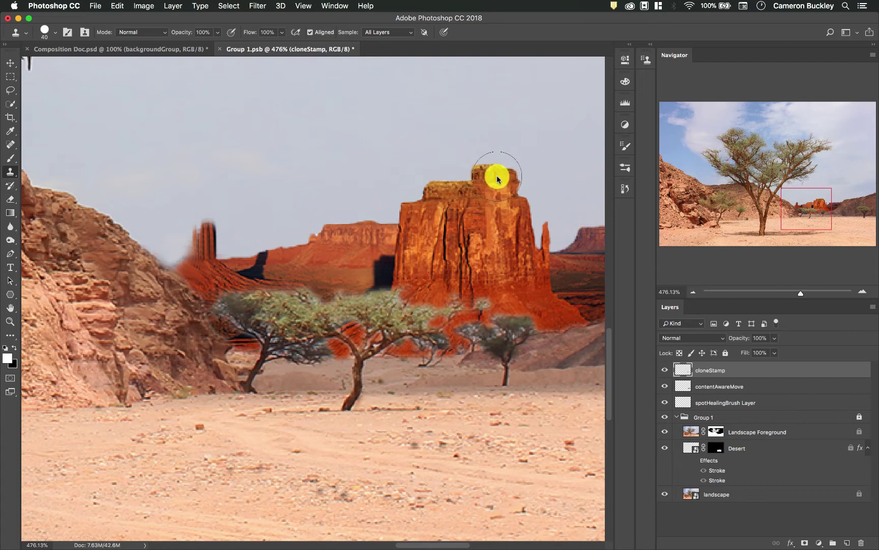
pyautogui.press('z')
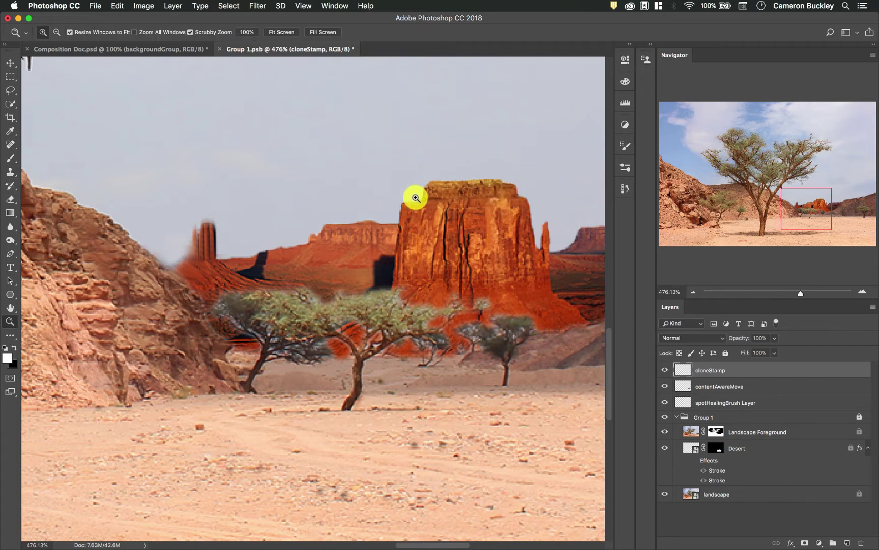
pyautogui.press('s')
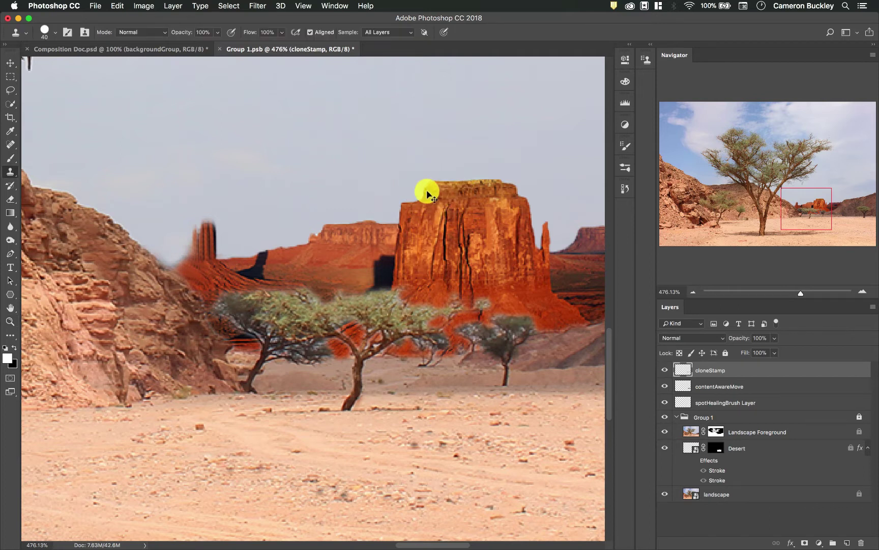
# Stamp copies of the butte's crown into the sky to build a taller rocky top
pyautogui.click(375, 179)
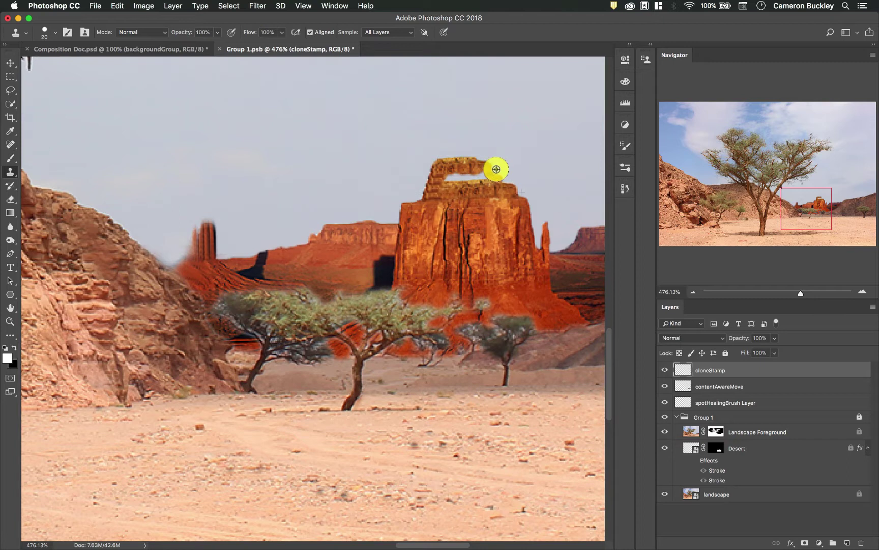
pyautogui.moveTo(496, 169); pyautogui.dragTo(473, 186)
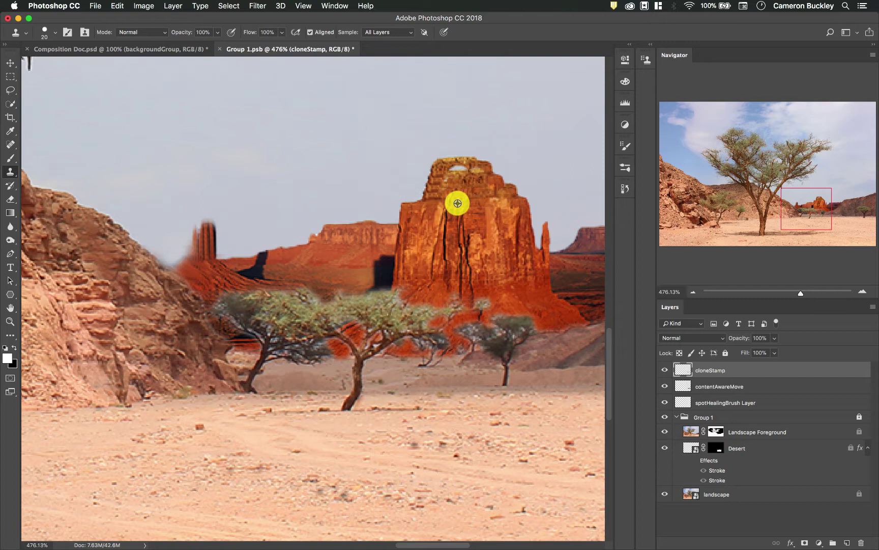
pyautogui.moveTo(453, 179)
pyautogui.mouseDown()
pyautogui.moveTo(470, 220)
pyautogui.moveTo(486, 214)
pyautogui.moveTo(459, 171)
pyautogui.moveTo(460, 195)
pyautogui.moveTo(447, 193)
pyautogui.moveTo(447, 182)
pyautogui.moveTo(472, 197)
pyautogui.moveTo(447, 181)
pyautogui.mouseUp()
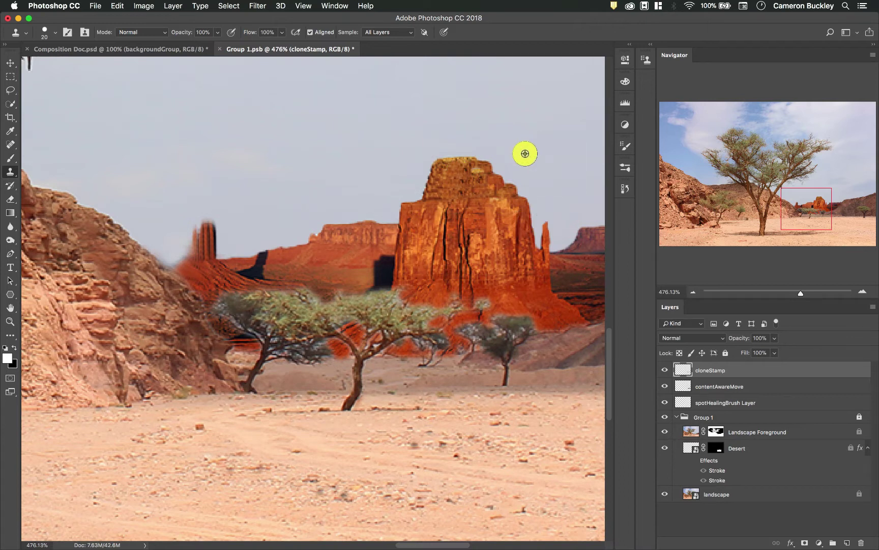
pyautogui.hscroll(-5, 524, 151)
pyautogui.hscroll(5, 525, 153)
pyautogui.scroll(1, 525, 153)
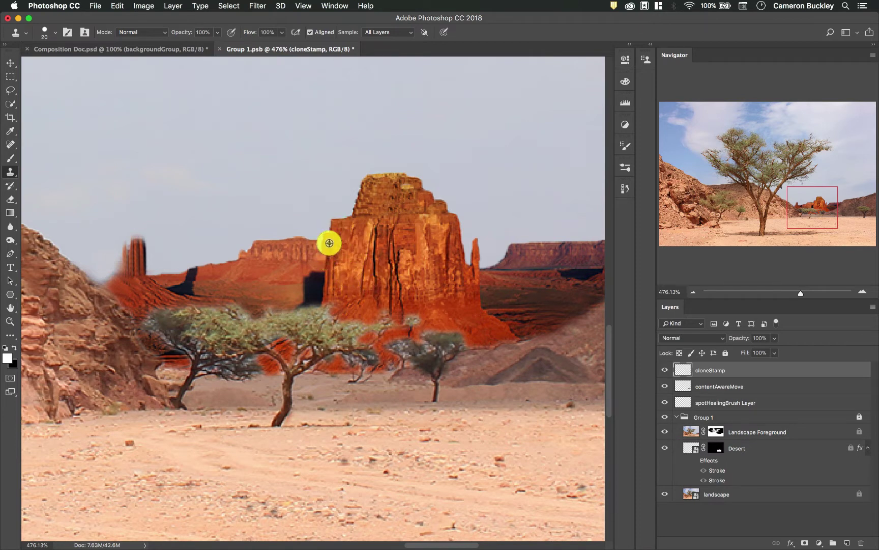
pyautogui.hscroll(5, 549, 209)
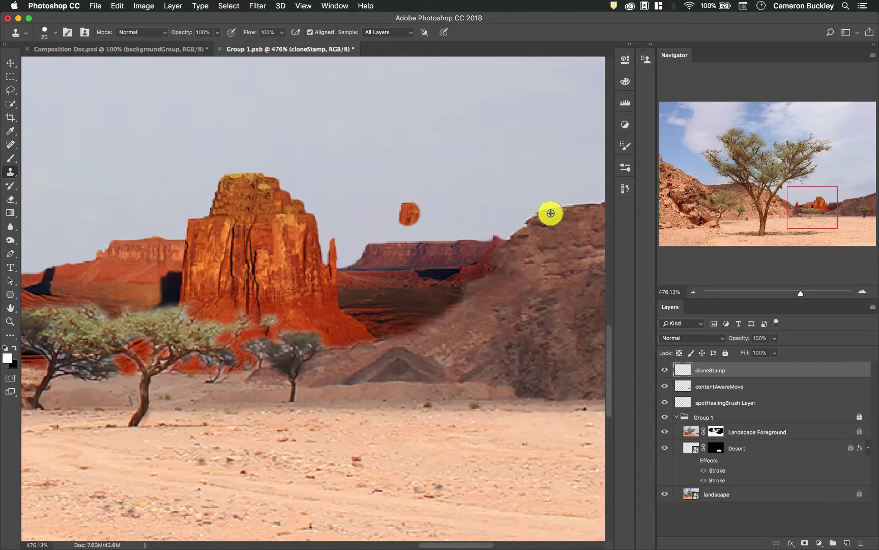